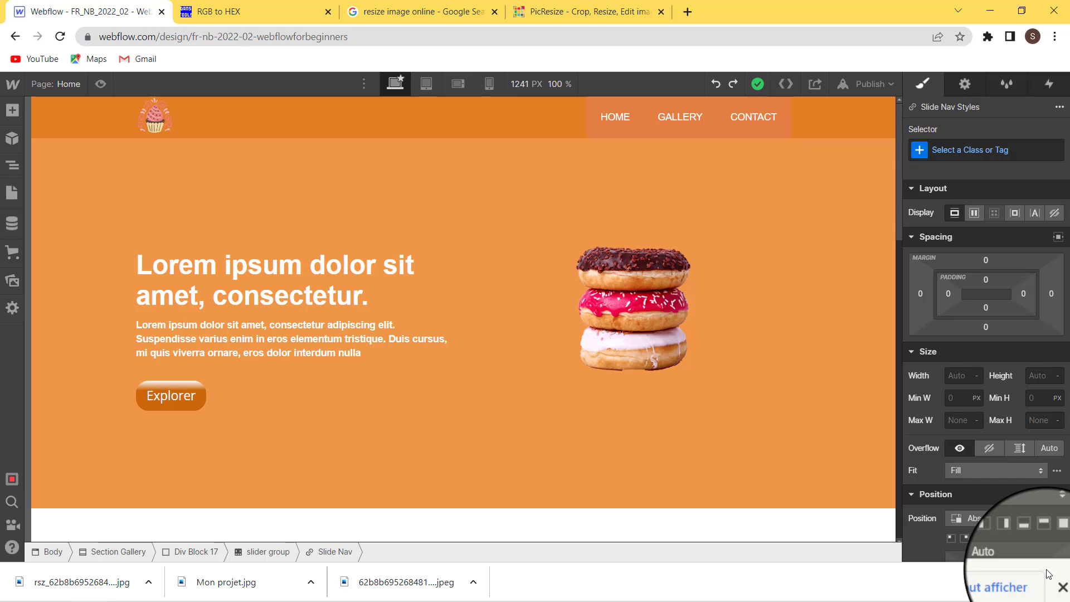
Switch to the Word document site_web.docx and review the page mockup from the pastries section up to the header
{"action": "left_click", "coordinate": [1047, 575]}
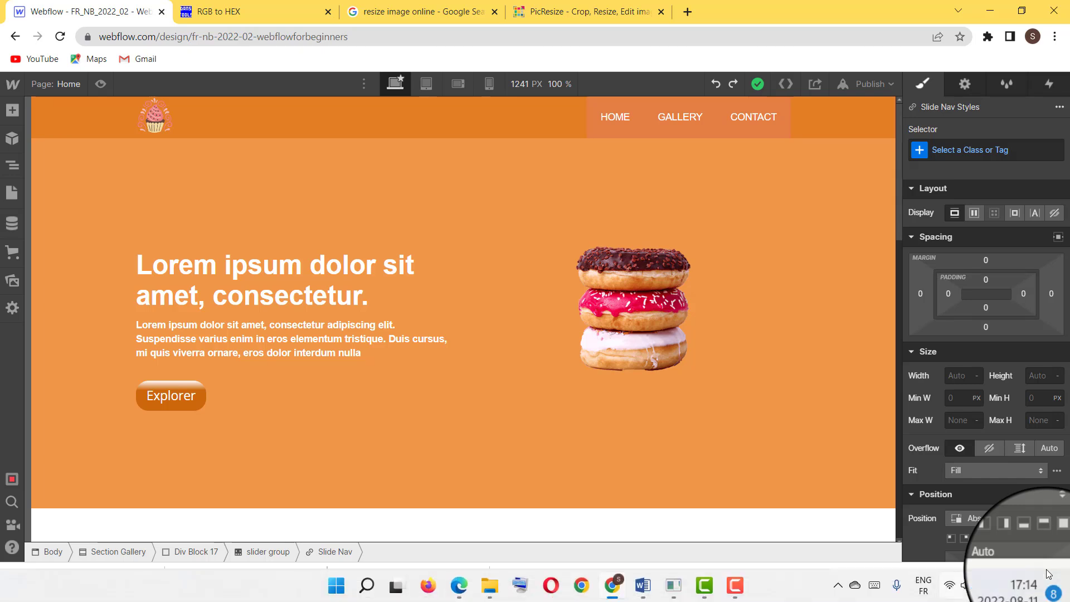
{"action": "left_click", "coordinate": [645, 595]}
{"action": "scroll", "coordinate": [971, 421], "scroll_direction": "up", "scroll_amount": 20}
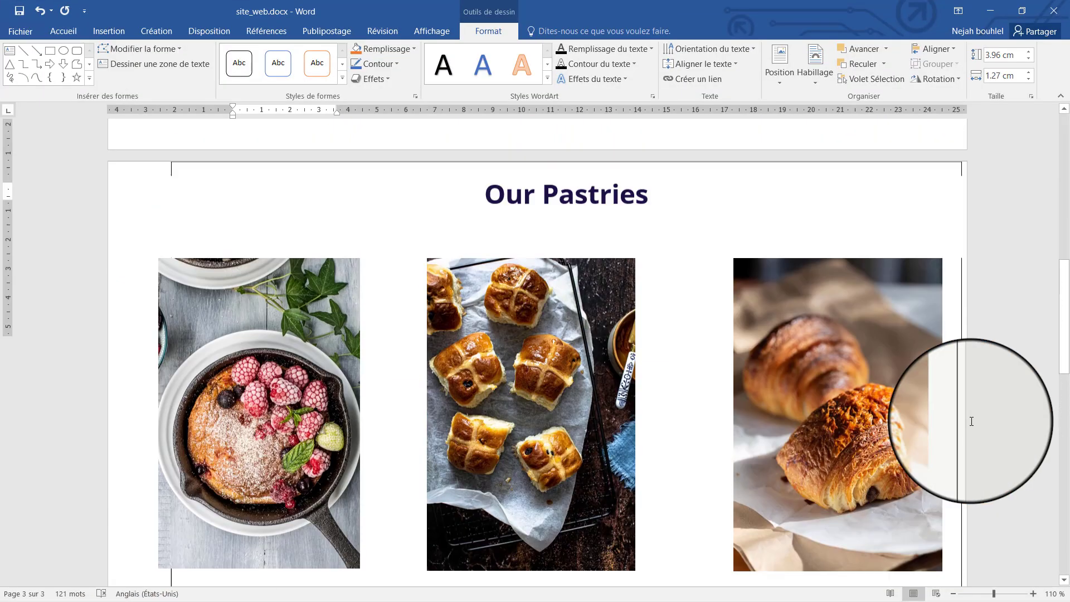
{"action": "scroll", "coordinate": [972, 421], "scroll_direction": "up", "scroll_amount": 3}
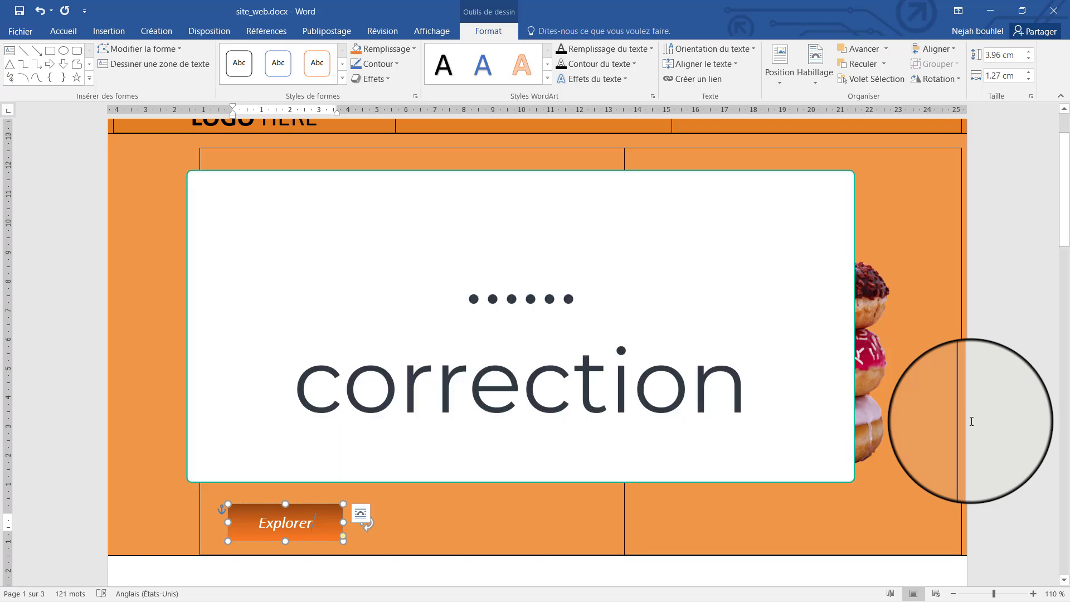
{"action": "scroll", "coordinate": [972, 421], "scroll_direction": "up", "scroll_amount": 2}
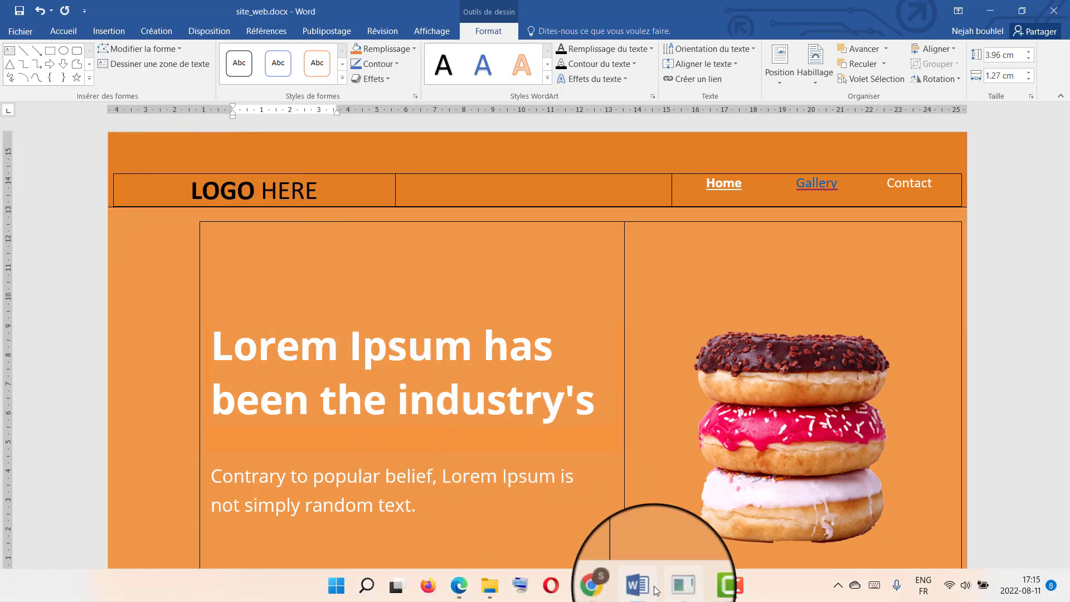
Switch back to Webflow and set the top and bottom padding of Navbar 2 to 10 px
{"action": "left_click", "coordinate": [612, 592]}
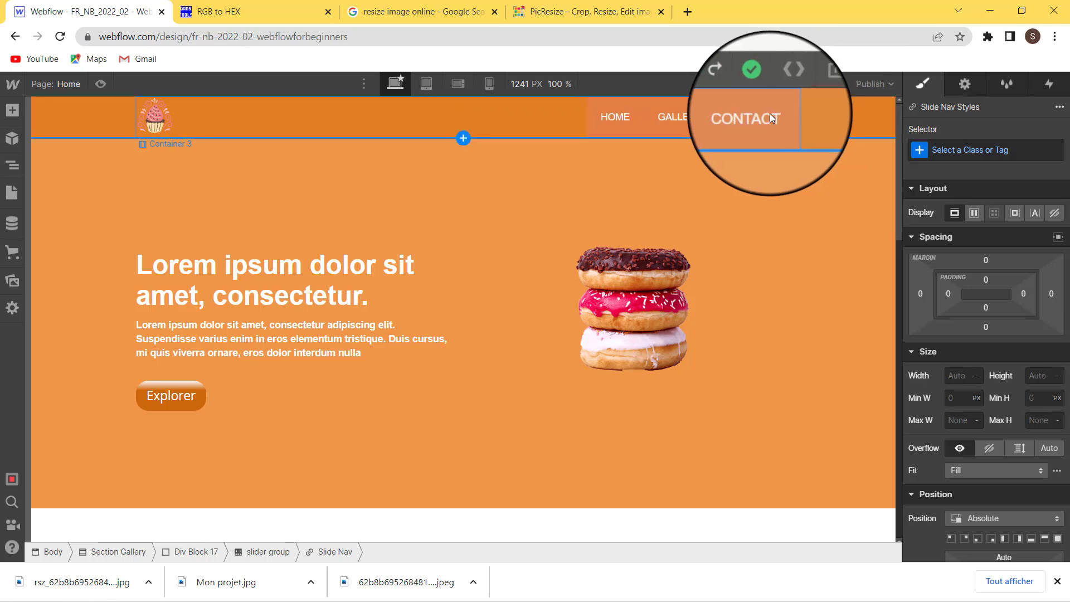
{"action": "left_click", "coordinate": [442, 122]}
{"action": "left_click", "coordinate": [12, 166]}
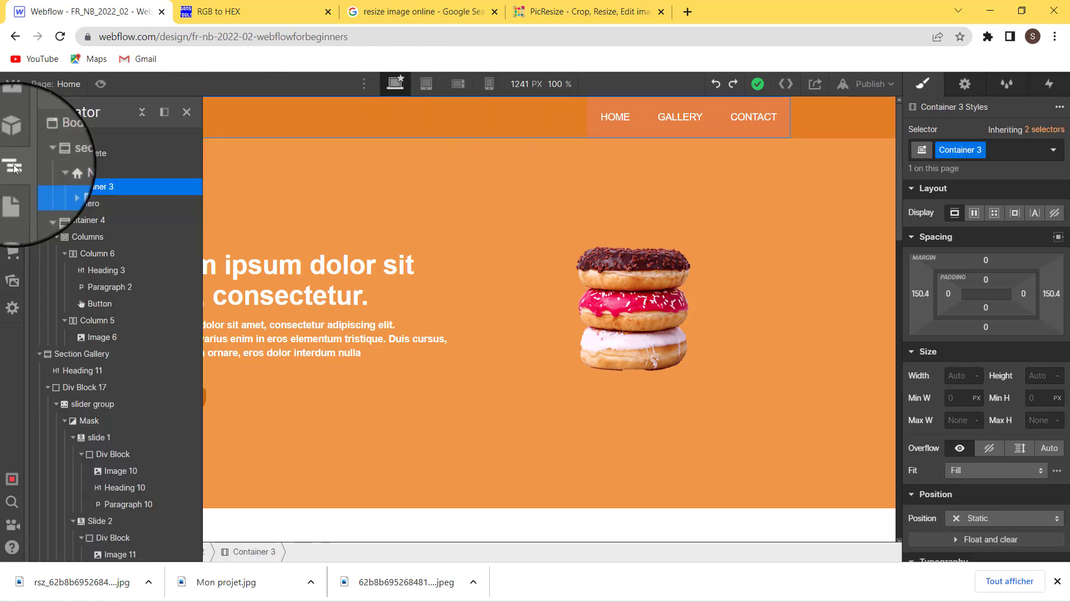
{"action": "left_click", "coordinate": [78, 154]}
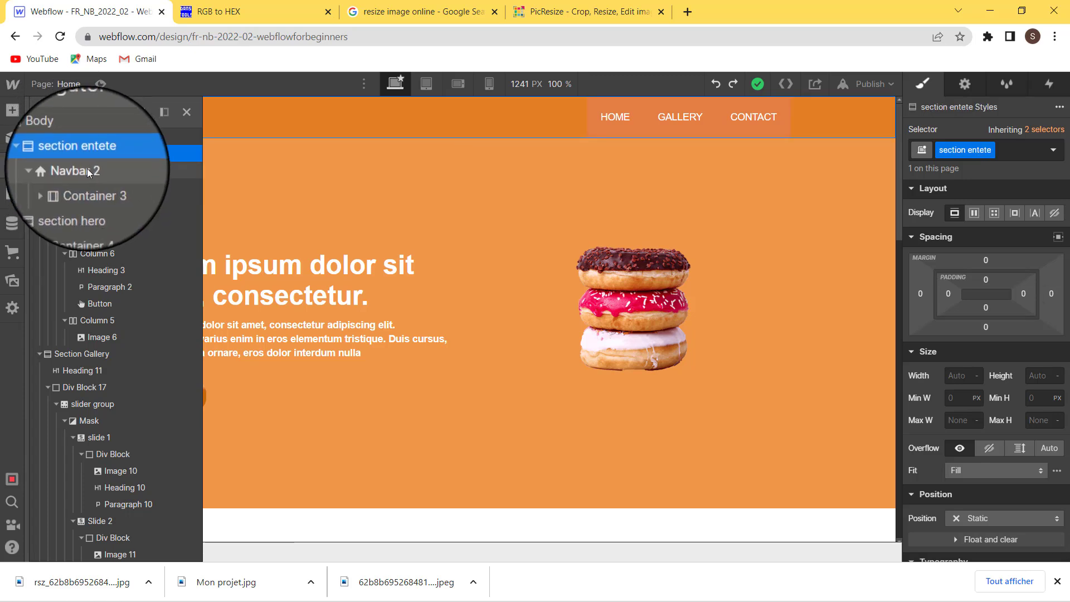
{"action": "left_click", "coordinate": [87, 169]}
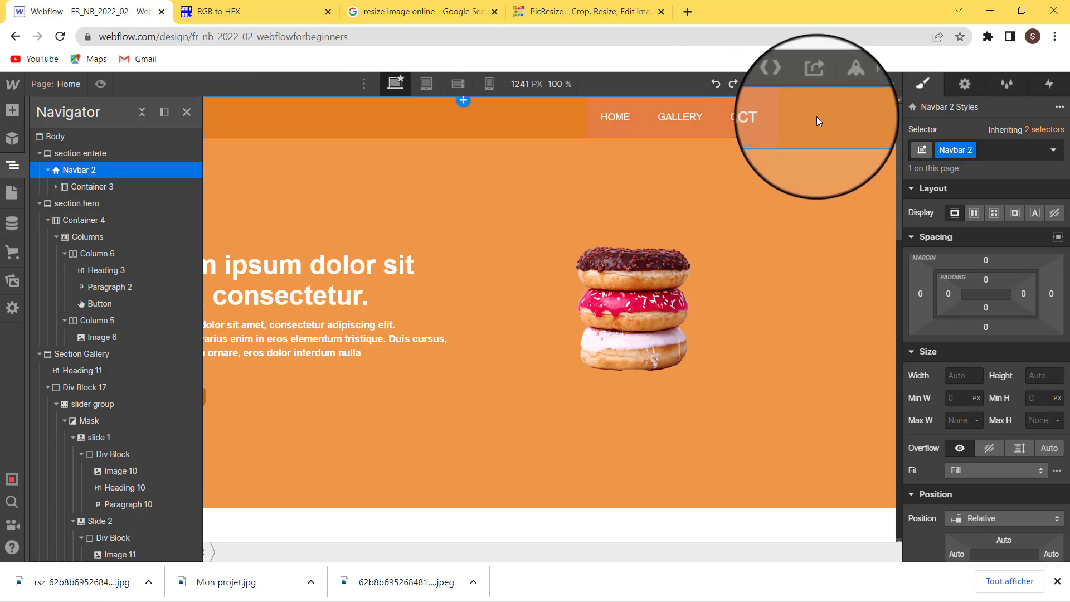
{"action": "left_click", "coordinate": [920, 293]}
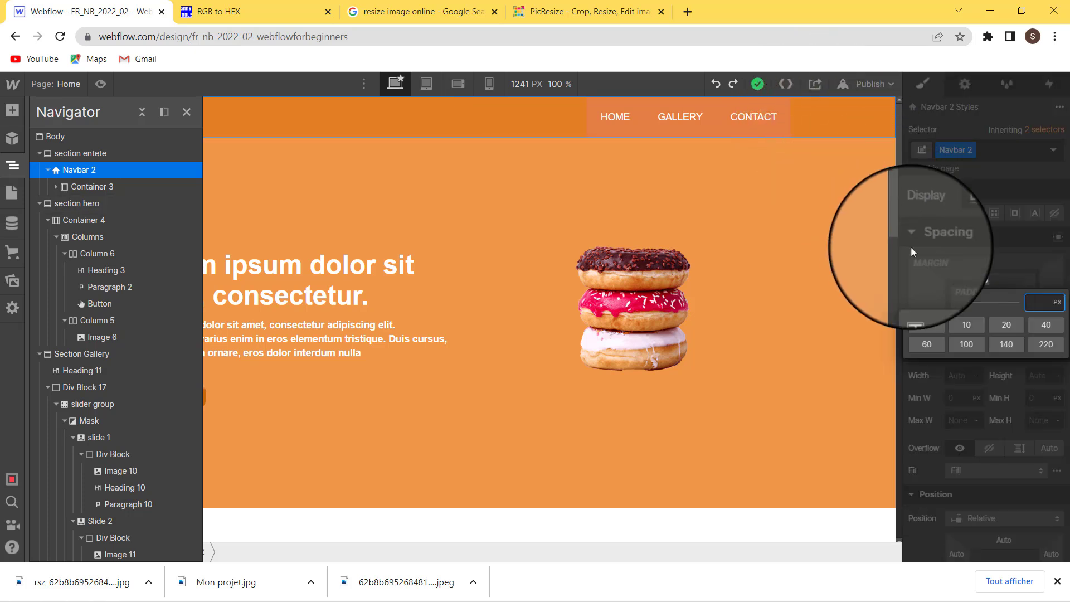
{"action": "left_click", "coordinate": [966, 324]}
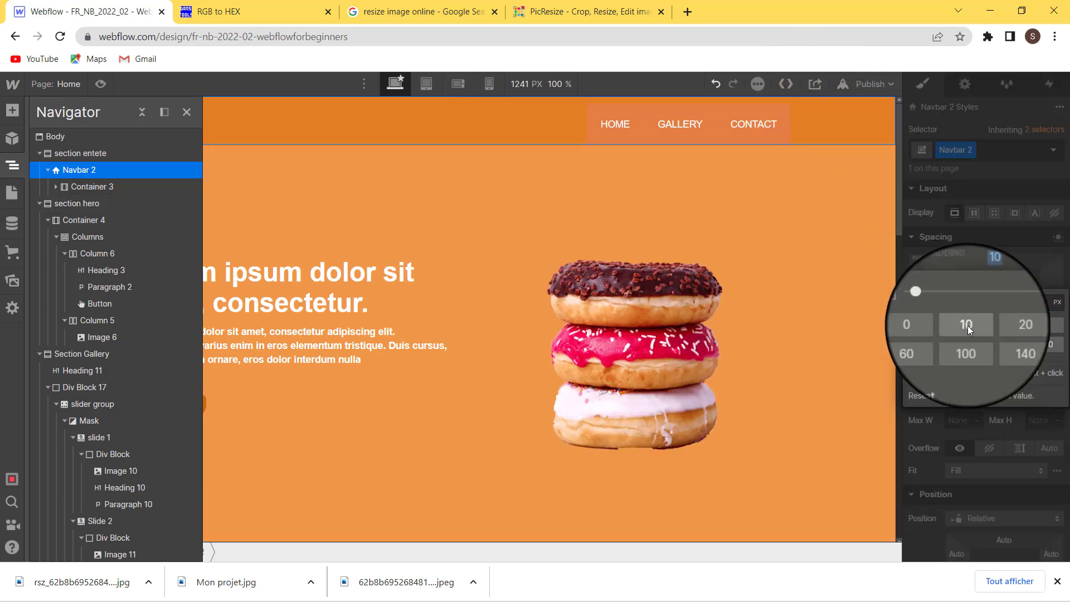
{"action": "left_click", "coordinate": [968, 329]}
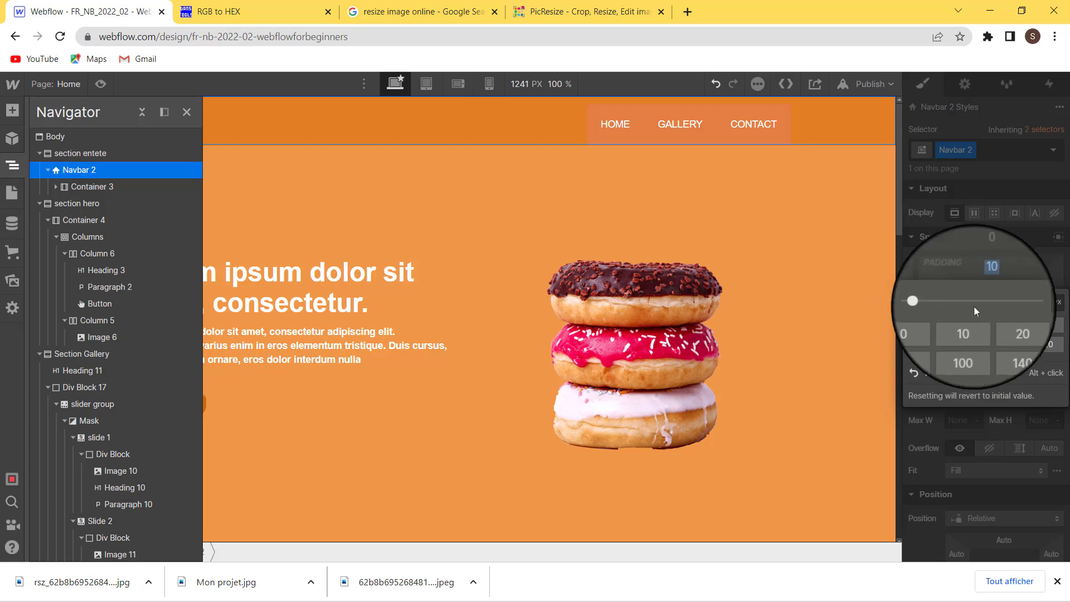
{"action": "left_click", "coordinate": [985, 310]}
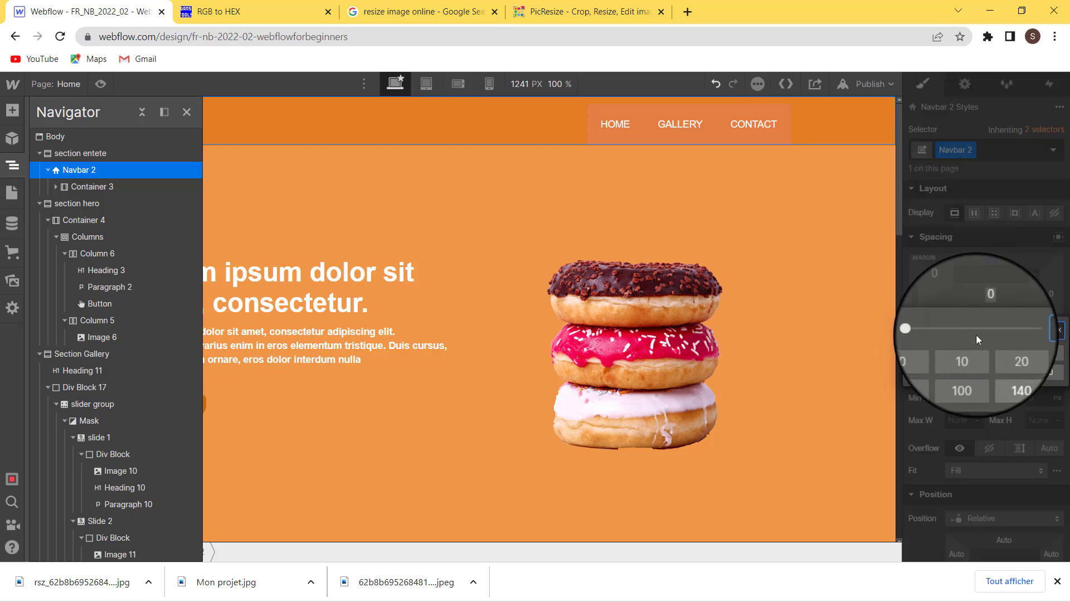
{"action": "left_click", "coordinate": [970, 356]}
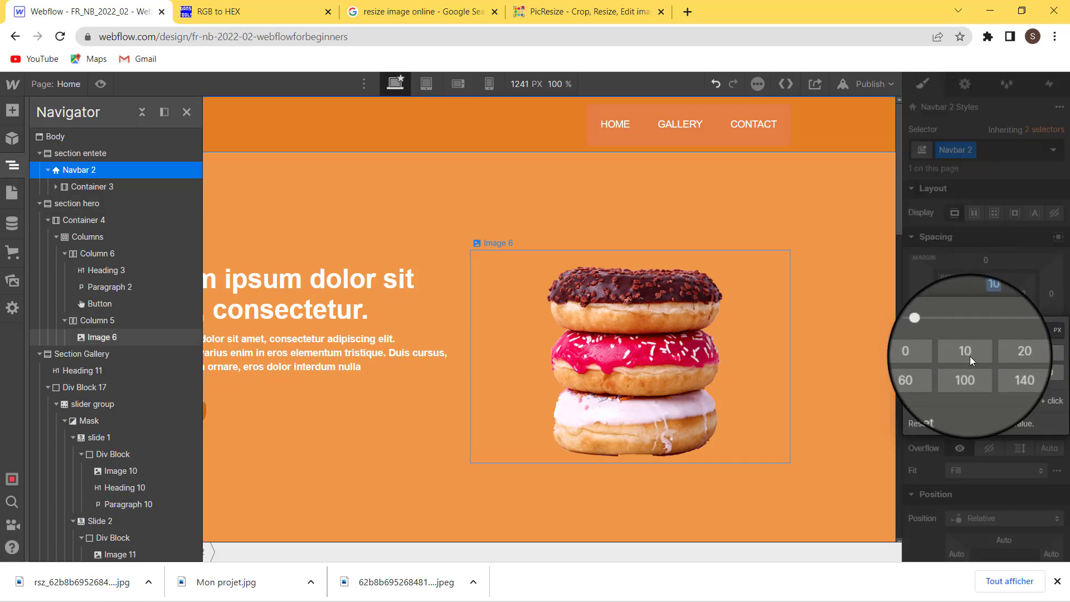
{"action": "left_click", "coordinate": [657, 195]}
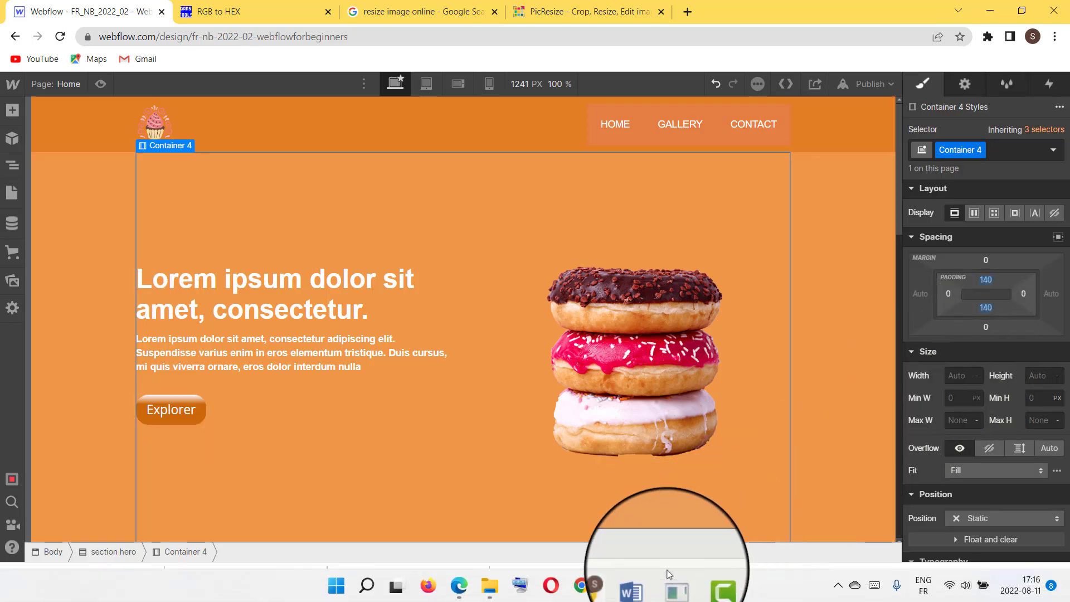
Compare the hero section with the Word mockup and inspect the donut image's settings in Webflow
{"action": "left_click", "coordinate": [641, 582]}
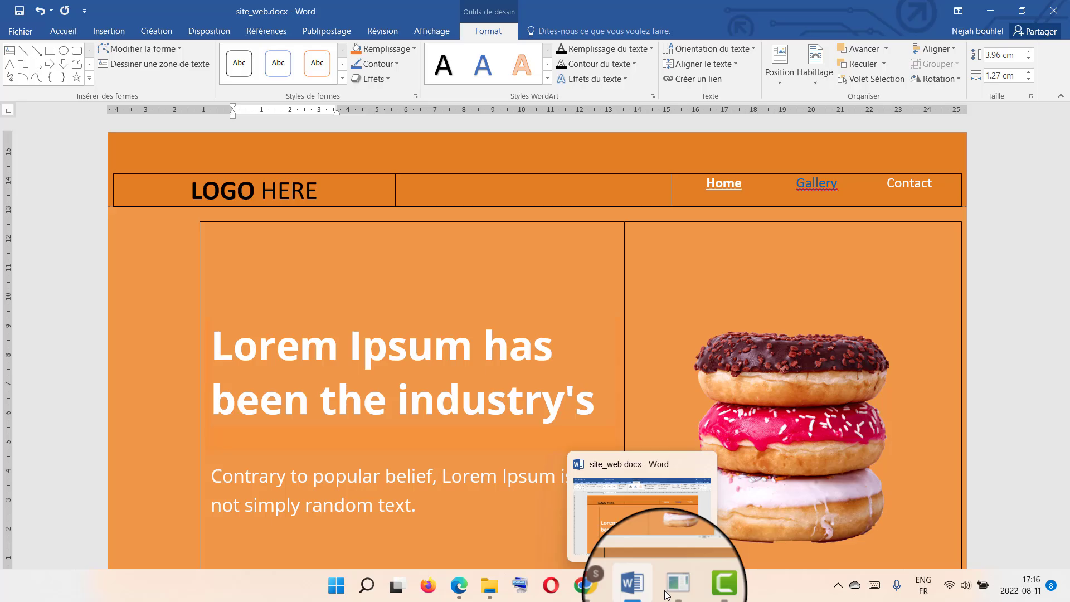
{"action": "left_click", "coordinate": [667, 595]}
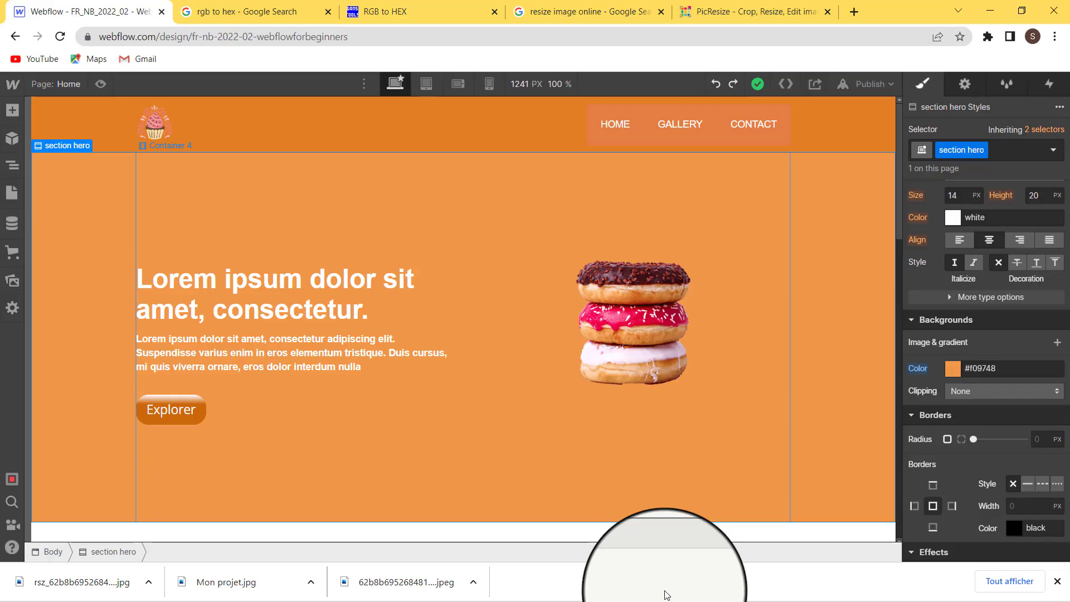
{"action": "left_click", "coordinate": [646, 299]}
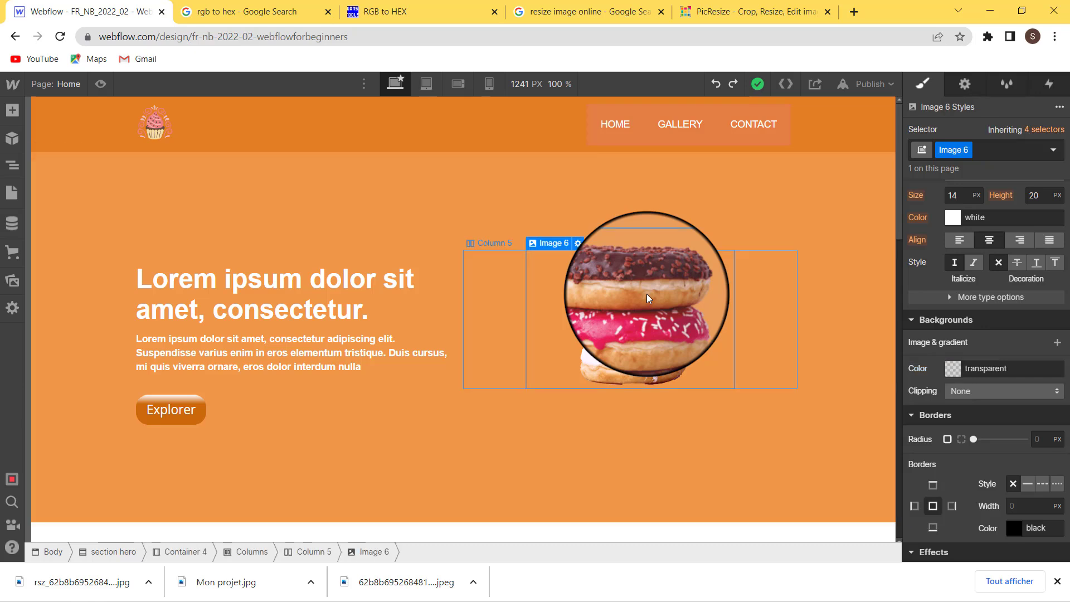
{"action": "left_click", "coordinate": [967, 84]}
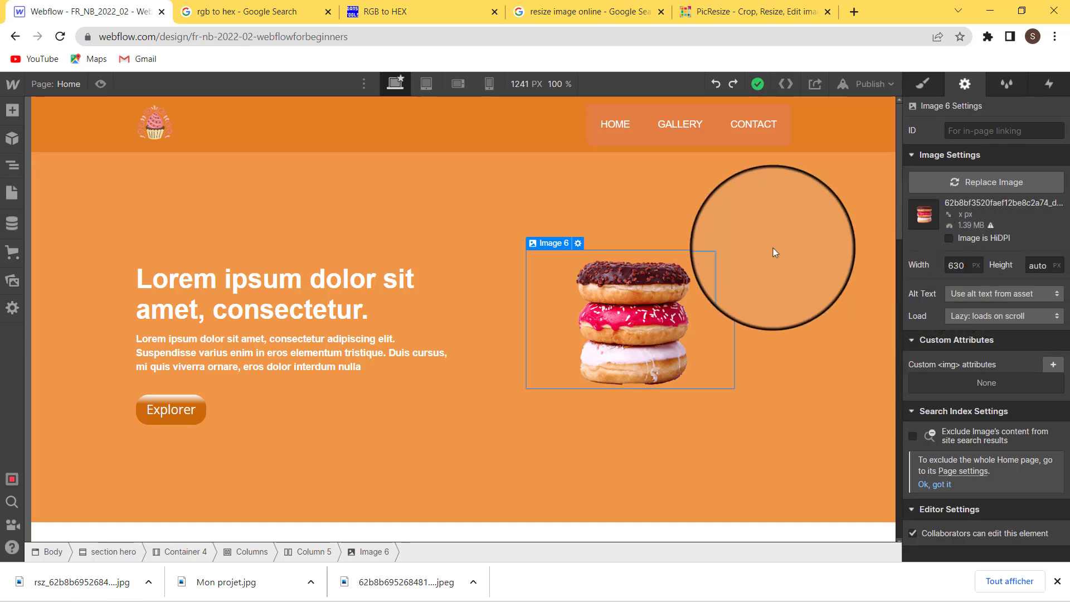
{"action": "left_click", "coordinate": [688, 240]}
{"action": "left_click", "coordinate": [678, 273]}
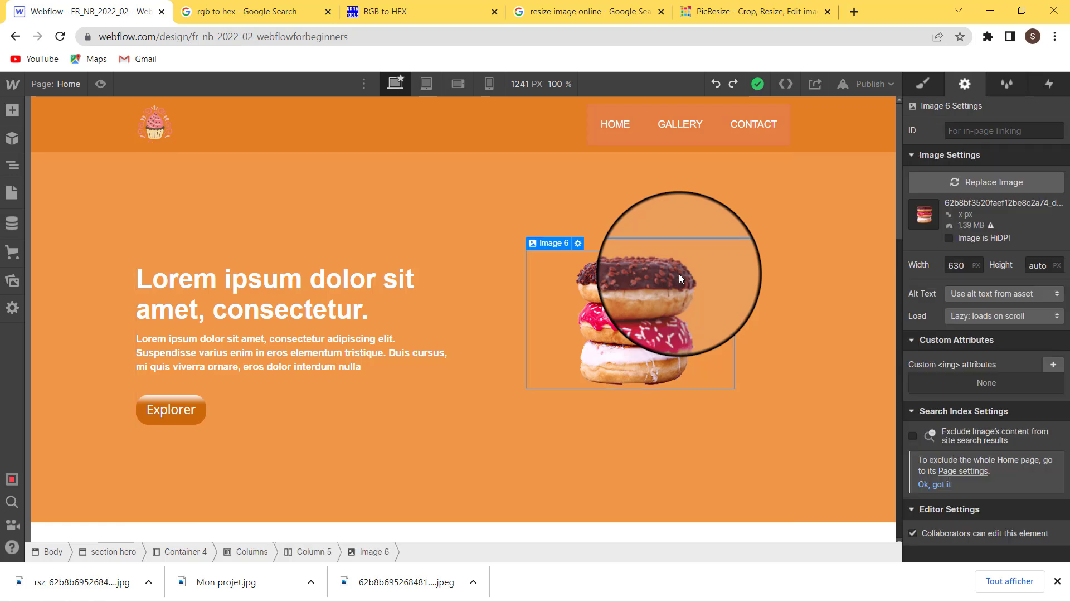
Set the top and bottom padding of the hero section's donut image to 20 px
{"action": "left_click", "coordinate": [918, 85]}
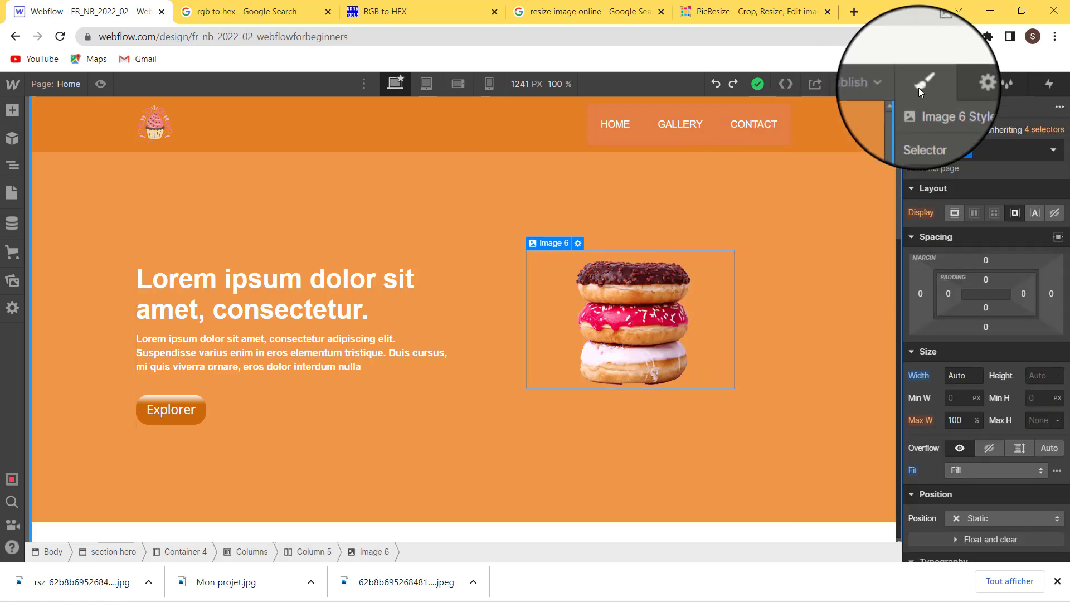
{"action": "left_click", "coordinate": [985, 280]}
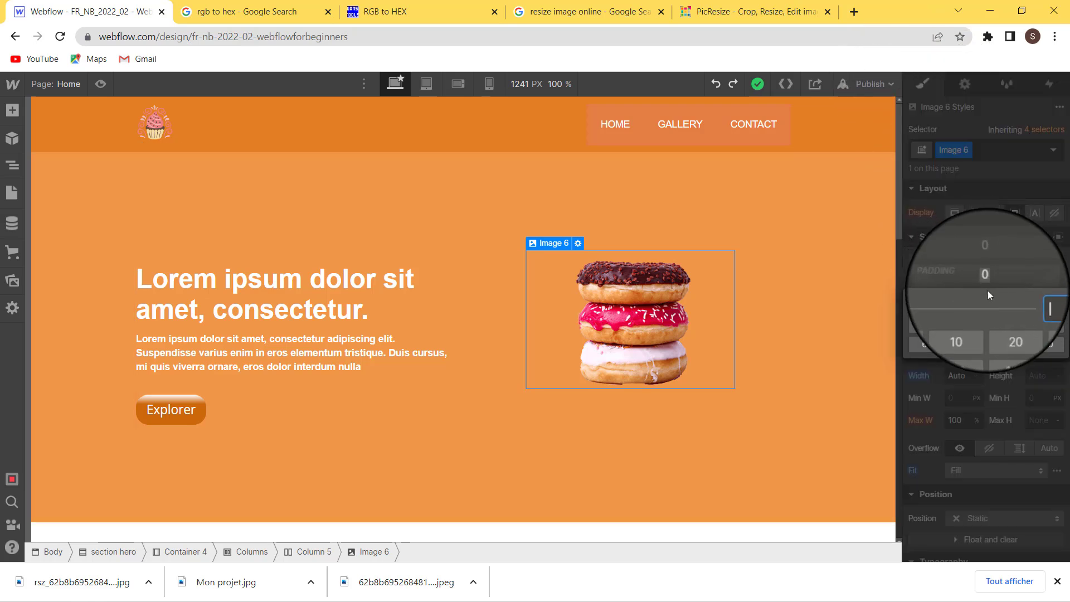
{"action": "left_click", "coordinate": [1006, 327]}
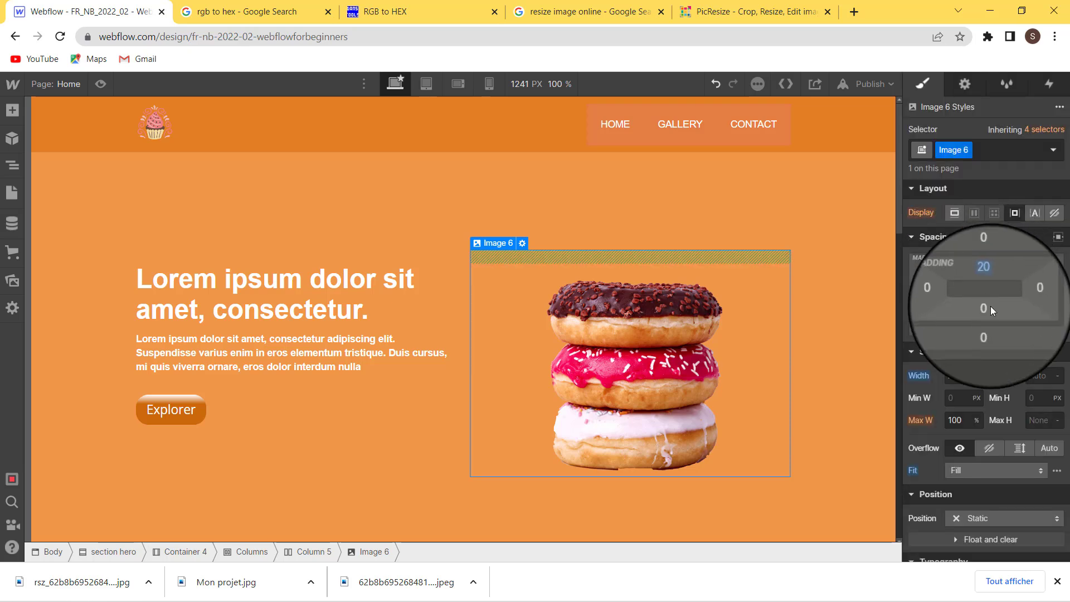
{"action": "left_click", "coordinate": [987, 309]}
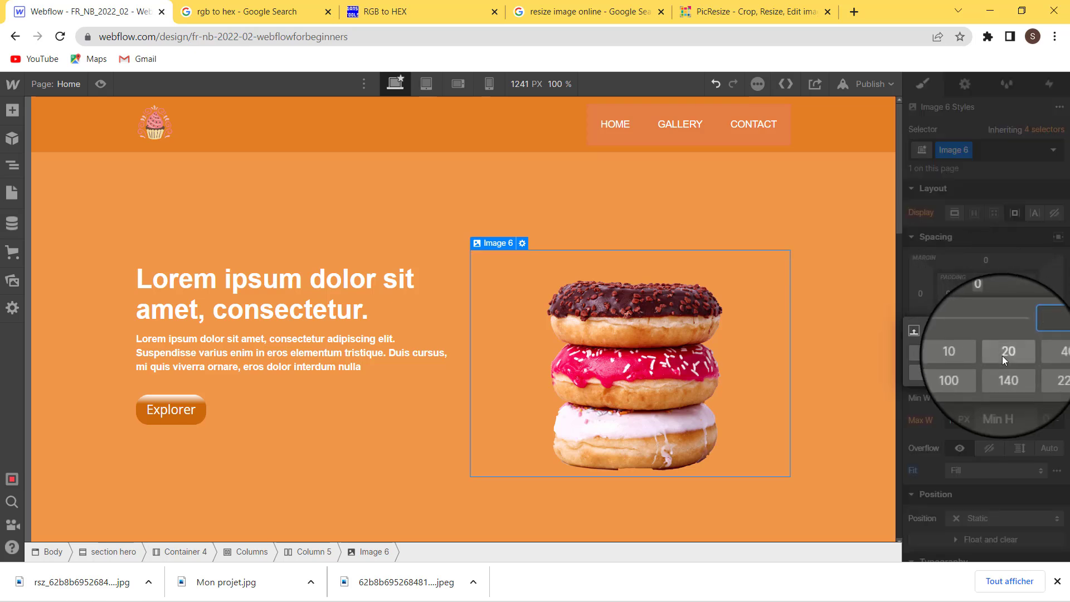
{"action": "left_click", "coordinate": [1002, 355]}
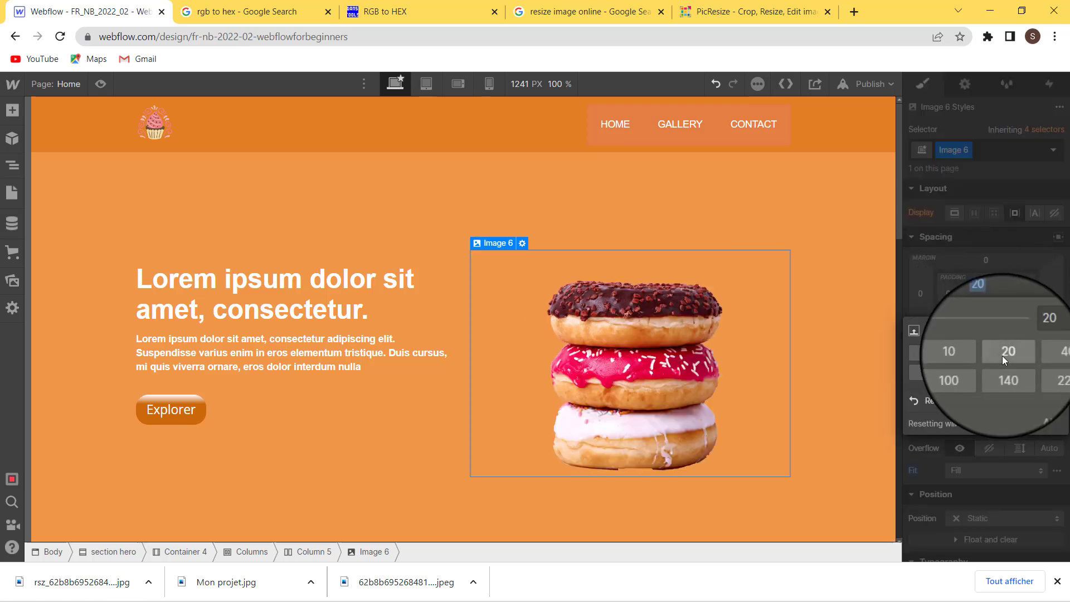
{"action": "left_click", "coordinate": [830, 316]}
{"action": "left_click", "coordinate": [636, 371]}
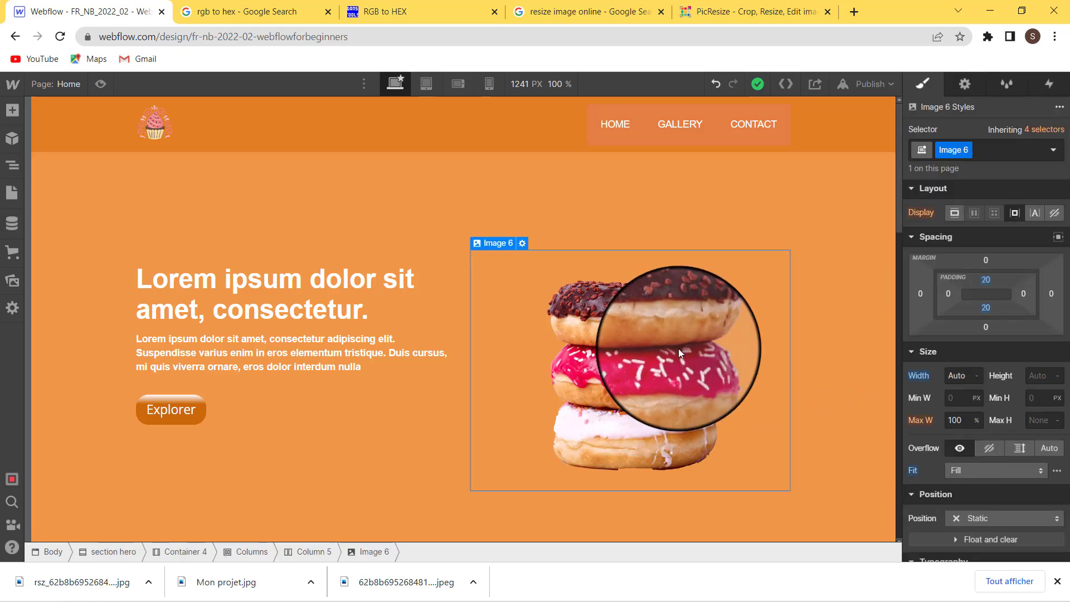
Set the top and bottom padding of Column 5, which holds the donut image, to 20 px
{"action": "scroll", "coordinate": [677, 349], "scroll_direction": "down", "scroll_amount": 3}
{"action": "scroll", "coordinate": [677, 349], "scroll_direction": "up", "scroll_amount": 3}
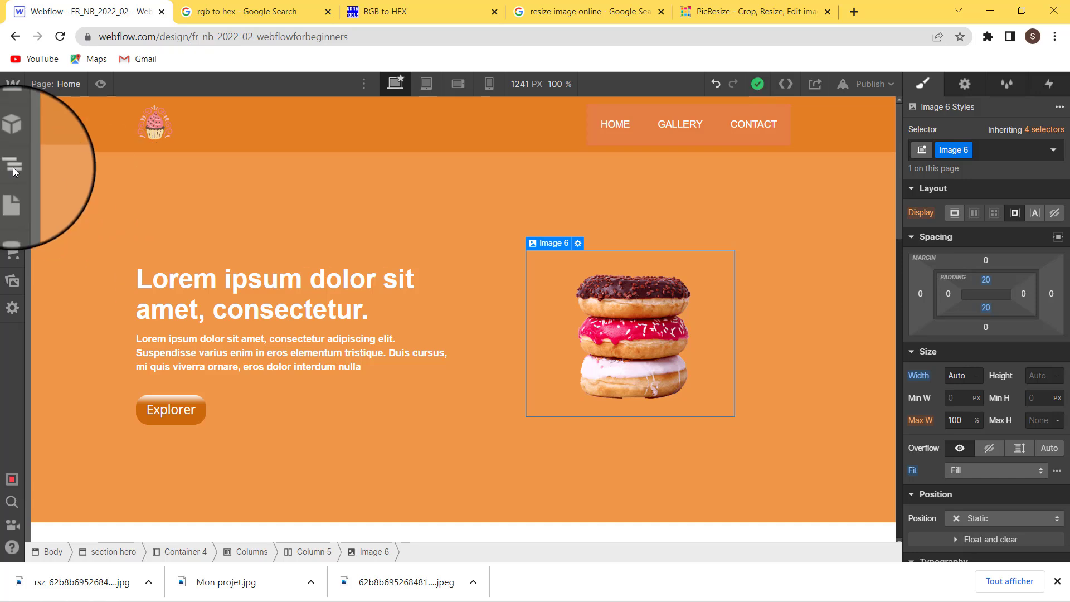
{"action": "left_click", "coordinate": [12, 165]}
{"action": "left_click", "coordinate": [104, 320]}
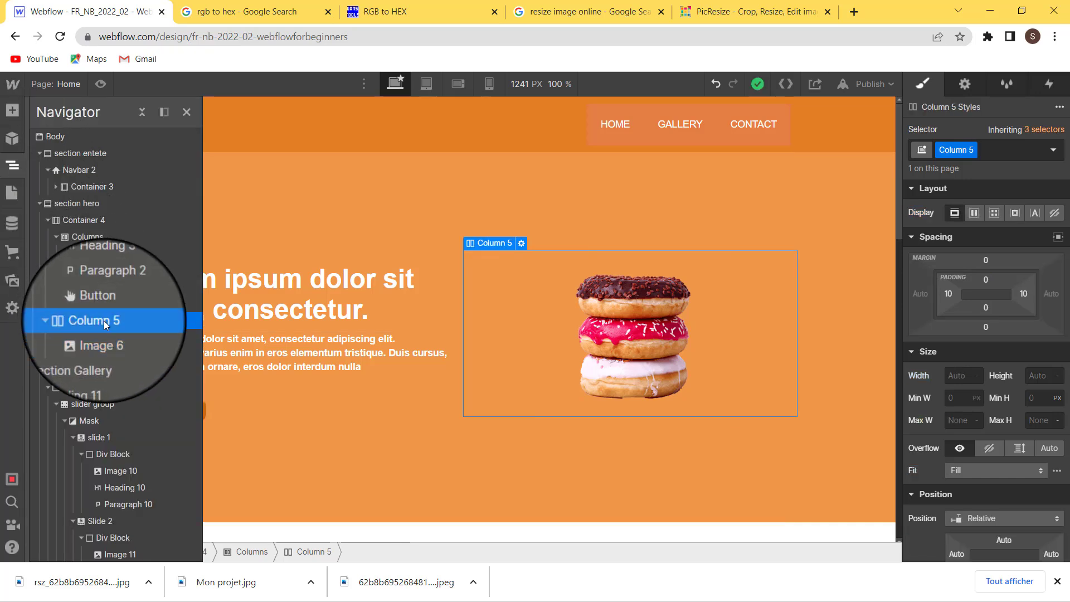
{"action": "left_click", "coordinate": [983, 277]}
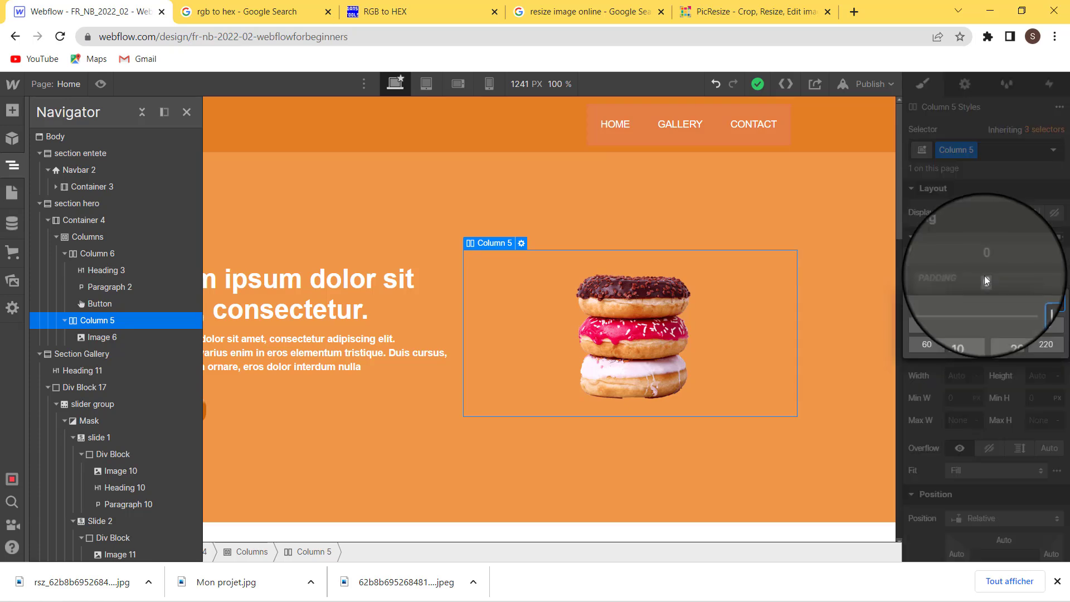
{"action": "left_click", "coordinate": [1001, 326]}
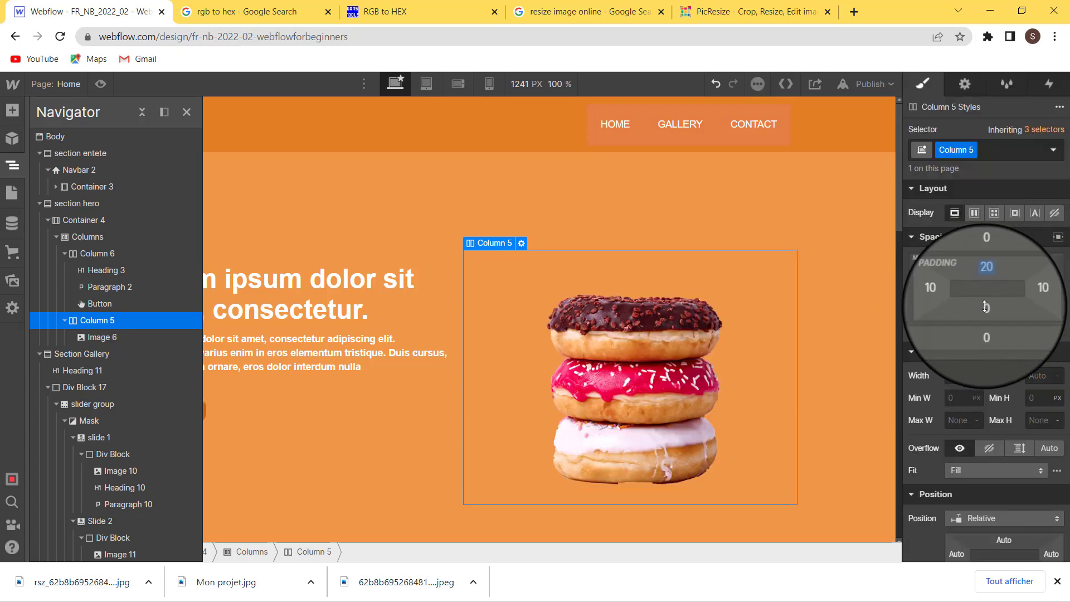
{"action": "left_click", "coordinate": [984, 307]}
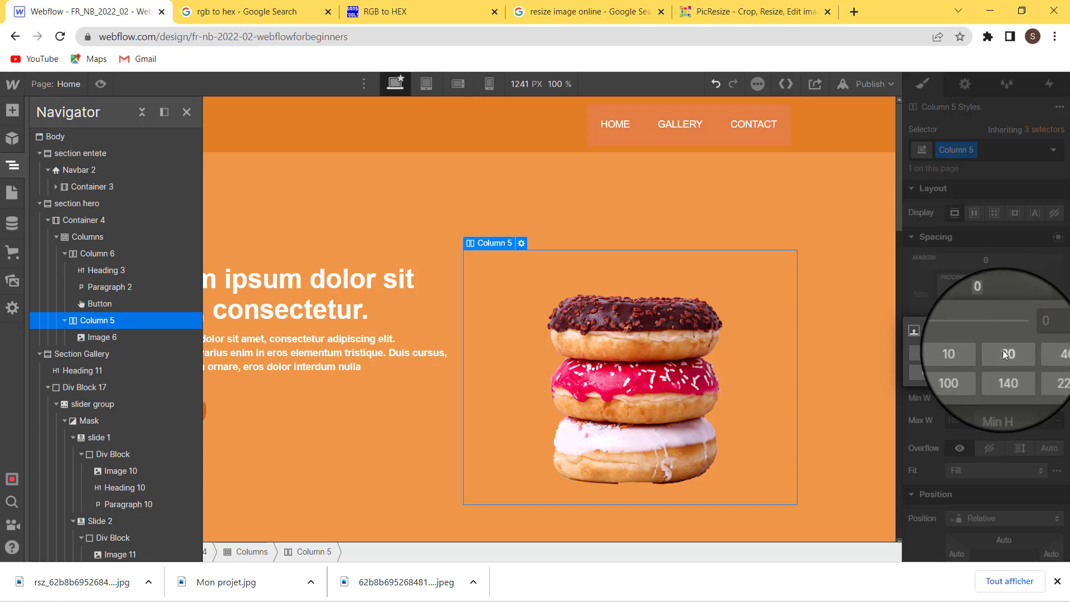
{"action": "left_click", "coordinate": [1002, 350]}
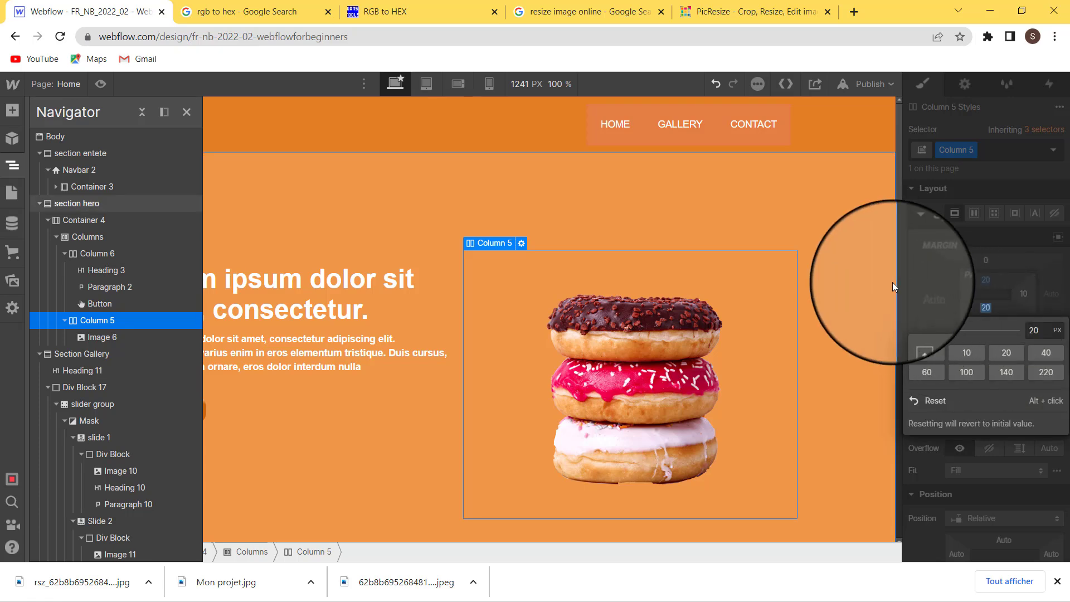
{"action": "left_click", "coordinate": [892, 282]}
{"action": "left_click", "coordinate": [875, 260]}
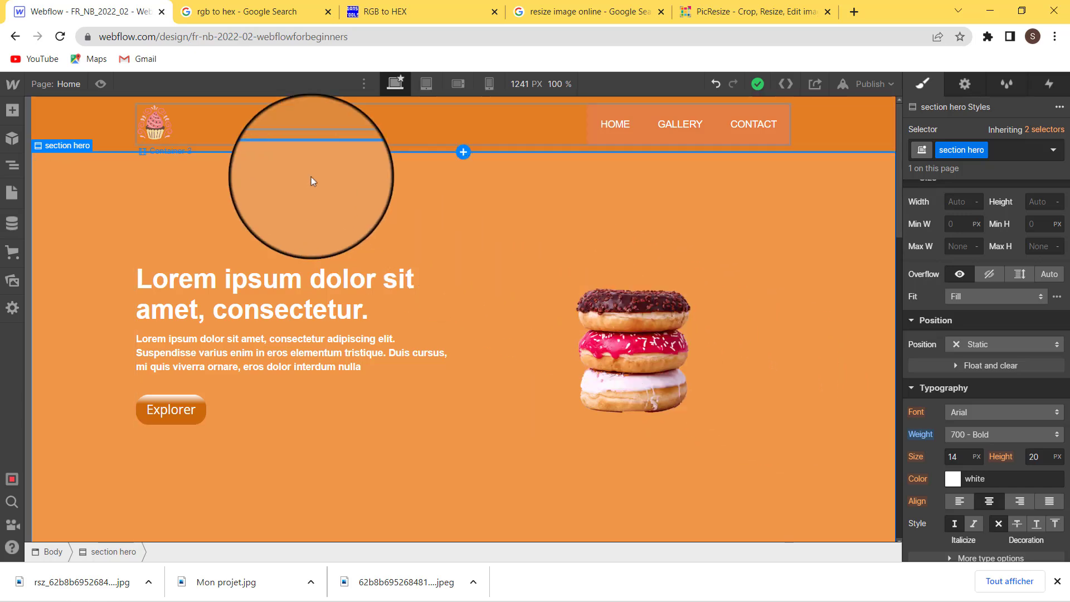
Preview the page and copy the hex code f09748 of the hero section's background color
{"action": "left_click", "coordinate": [100, 84]}
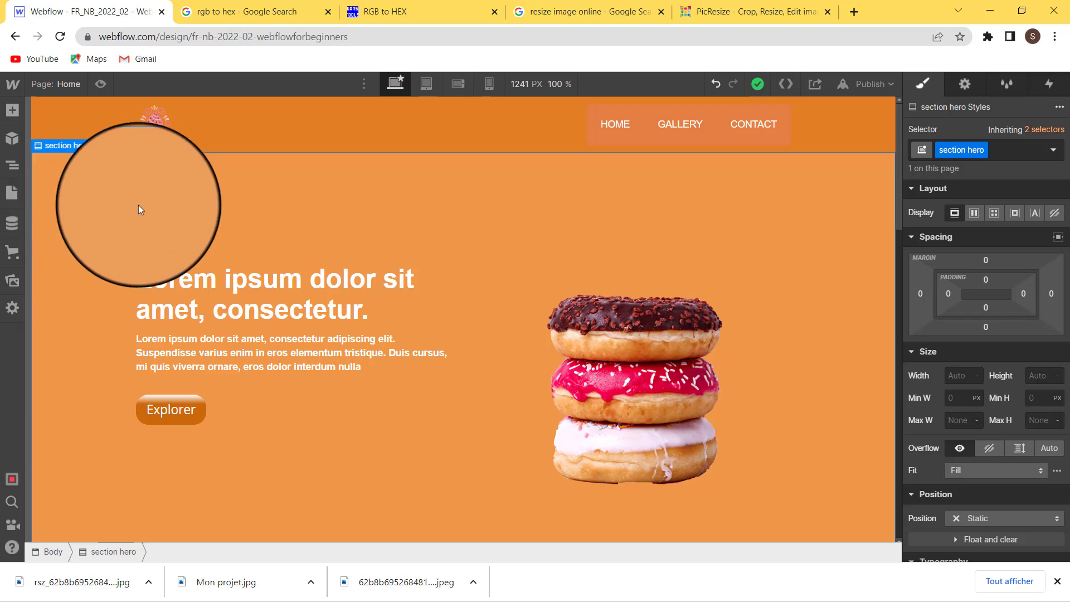
{"action": "scroll", "coordinate": [1055, 398], "scroll_direction": "down", "scroll_amount": 3}
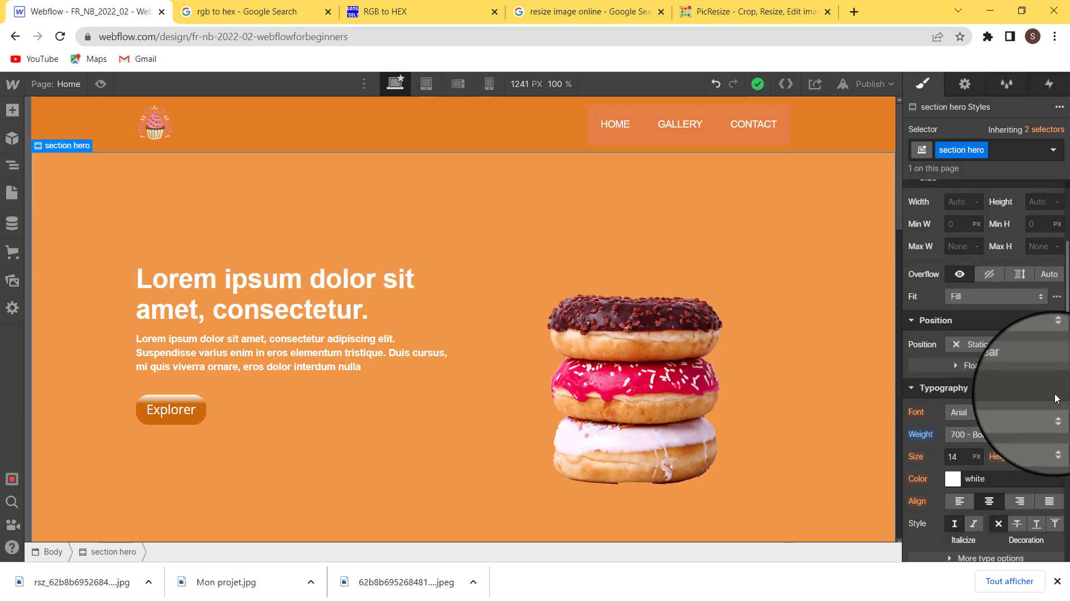
{"action": "scroll", "coordinate": [1055, 398], "scroll_direction": "down", "scroll_amount": 3}
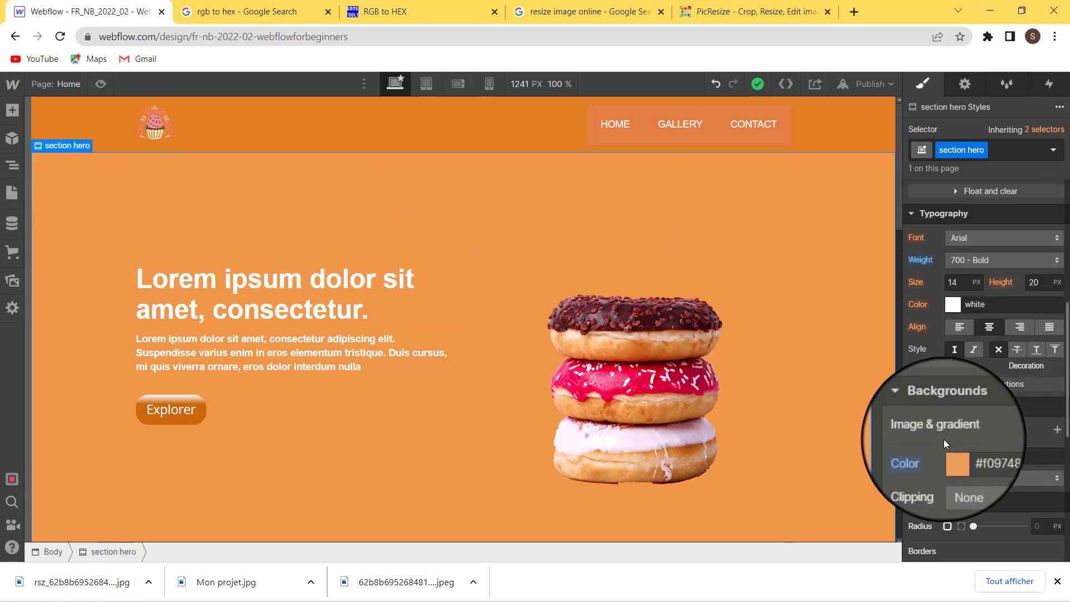
{"action": "left_click", "coordinate": [971, 457]}
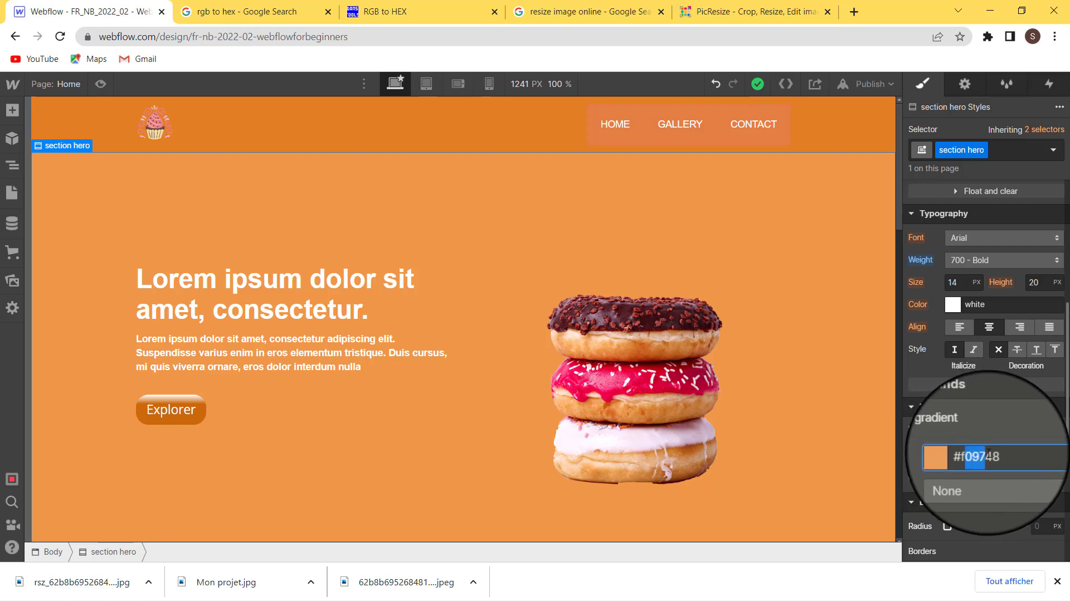
{"action": "left_click_drag", "start_coordinate": [970, 456], "coordinate": [971, 457]}
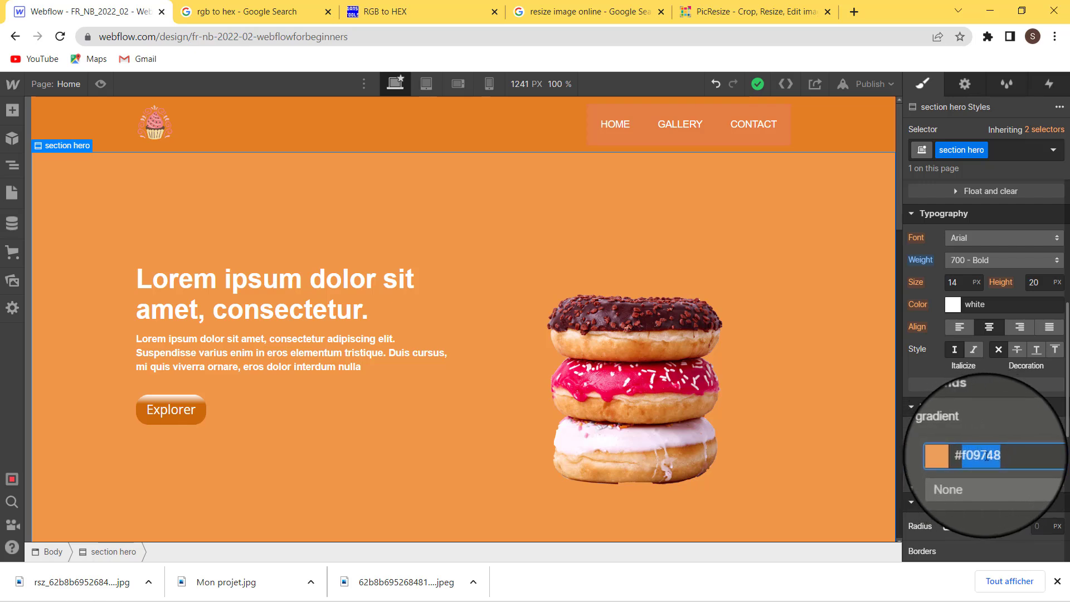
{"action": "right_click", "coordinate": [981, 456]}
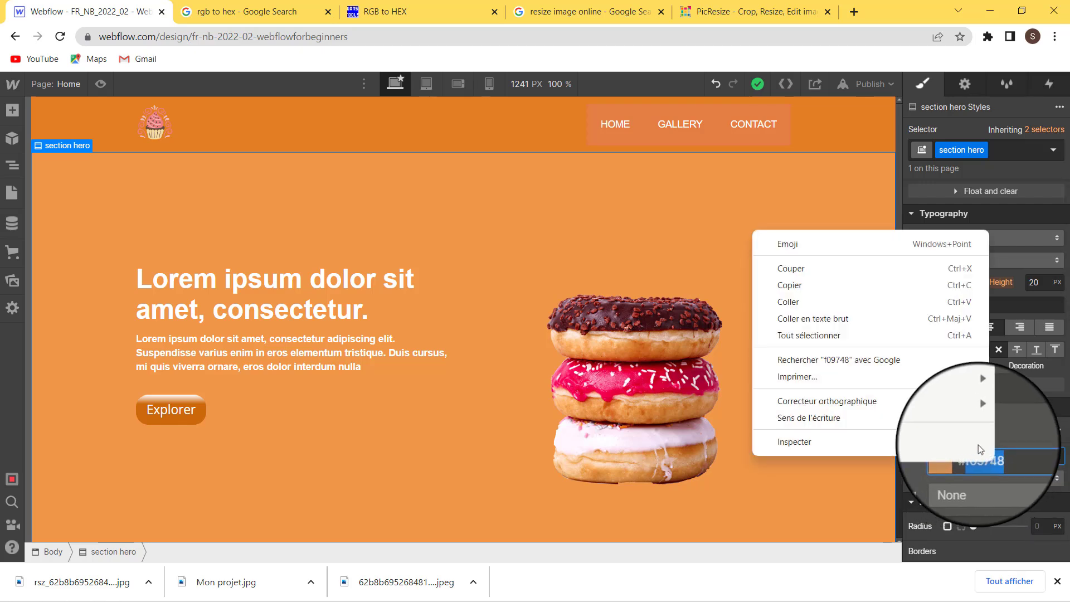
{"action": "left_click", "coordinate": [827, 284]}
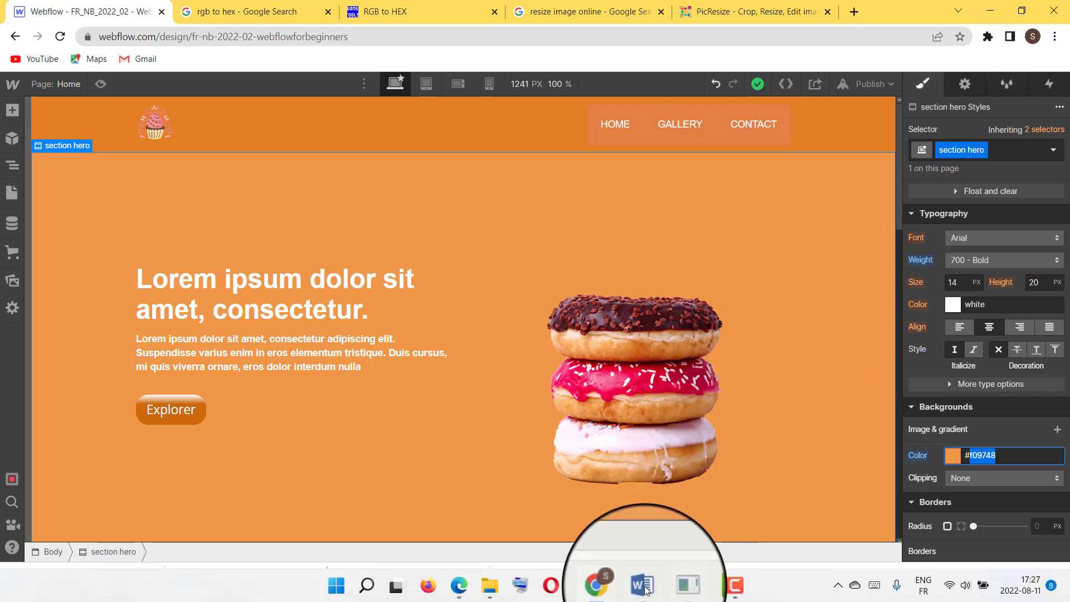
Switch to the Word mockup, select the hero table, and return to Chrome
{"action": "left_click", "coordinate": [645, 589]}
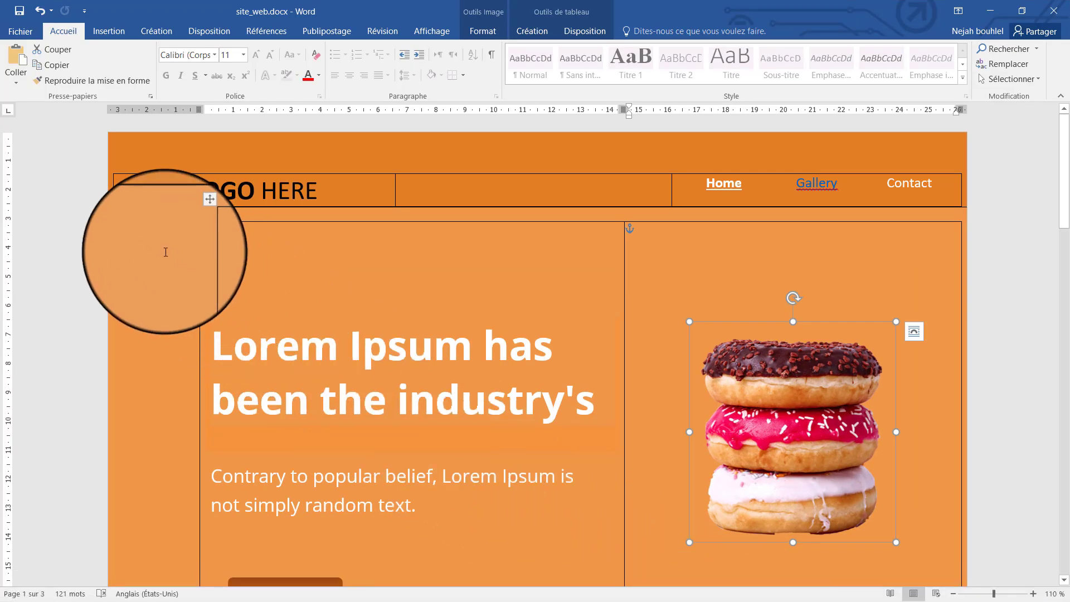
{"action": "left_click", "coordinate": [159, 257]}
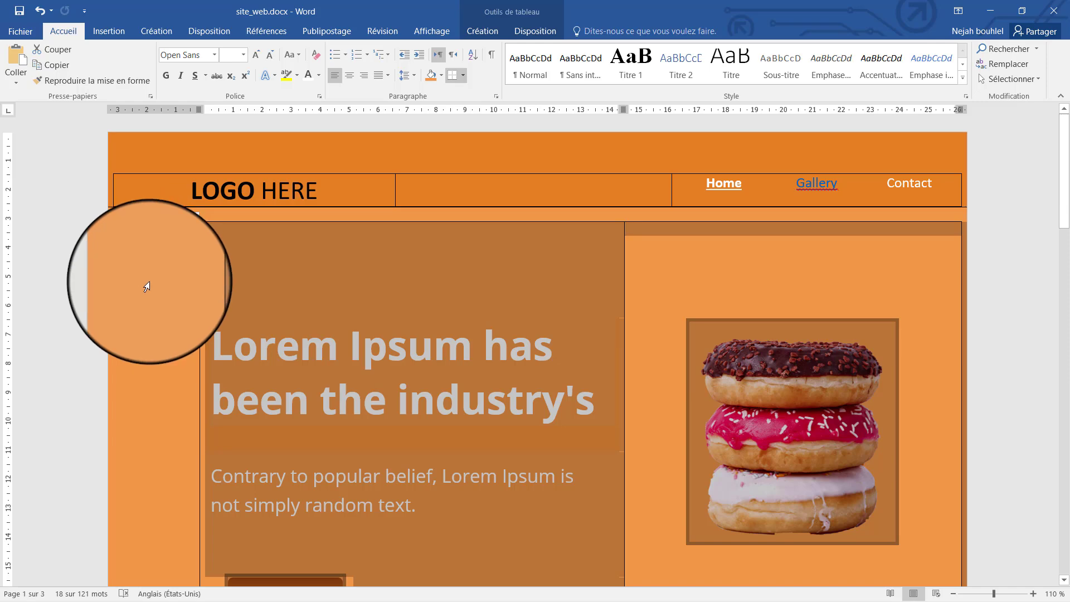
{"action": "mouse_move", "coordinate": [645, 585]}
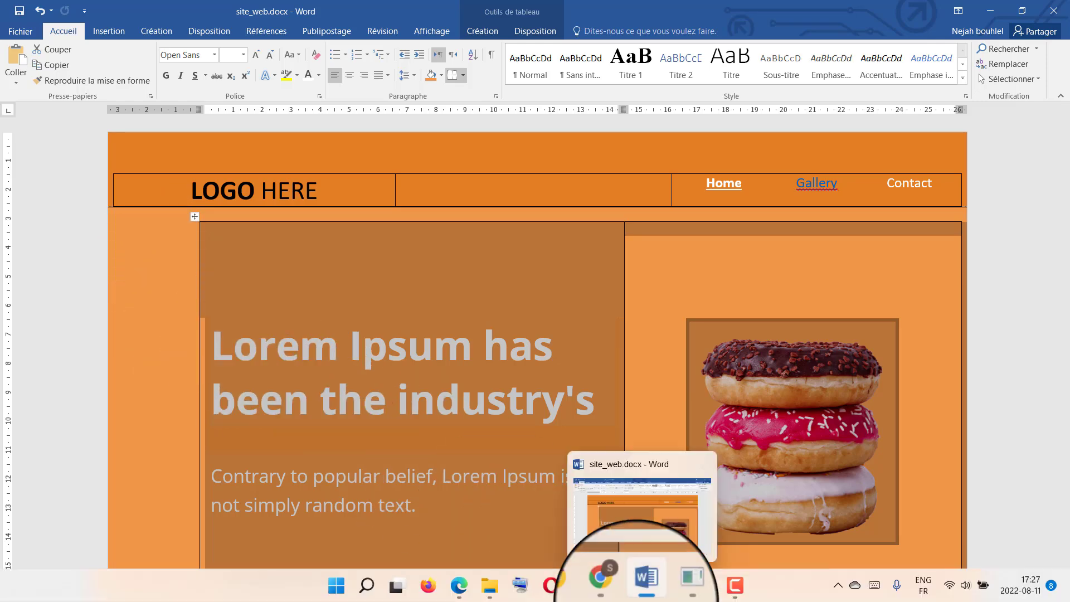
{"action": "left_click", "coordinate": [599, 580]}
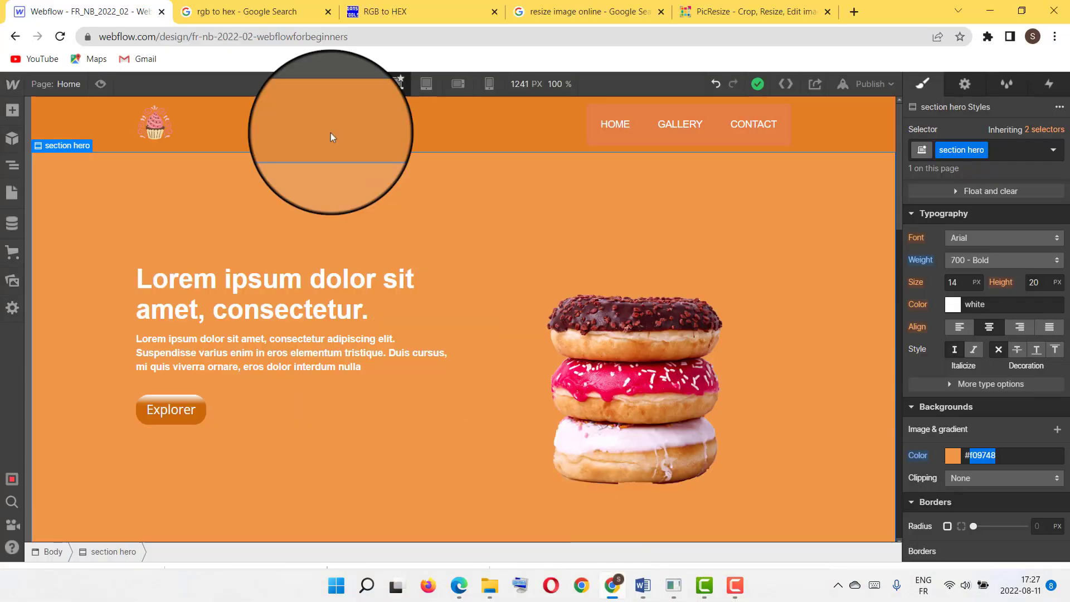
Convert the copied hex code F09748 to RGB with the HEX to RGB converter on rgbtohex.net and select the red value
{"action": "left_click", "coordinate": [249, 1]}
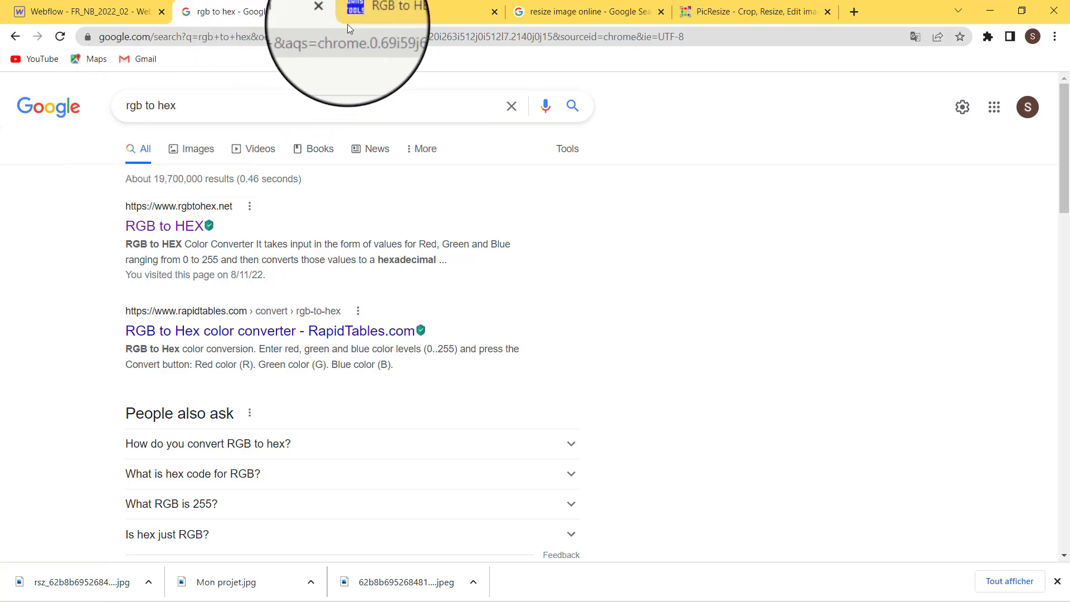
{"action": "left_click", "coordinate": [390, 10]}
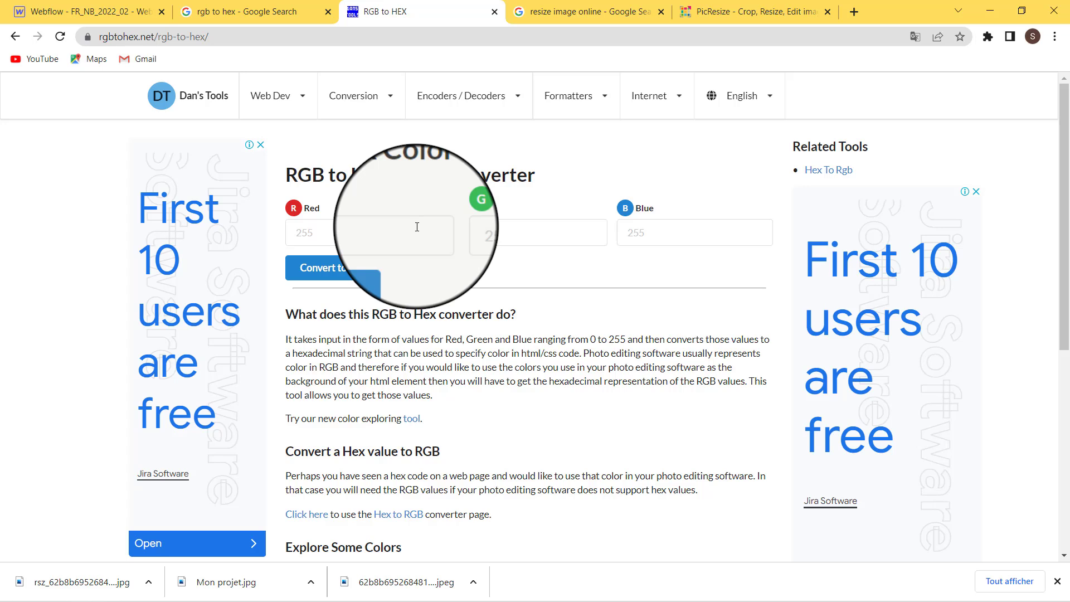
{"action": "left_click", "coordinate": [819, 177]}
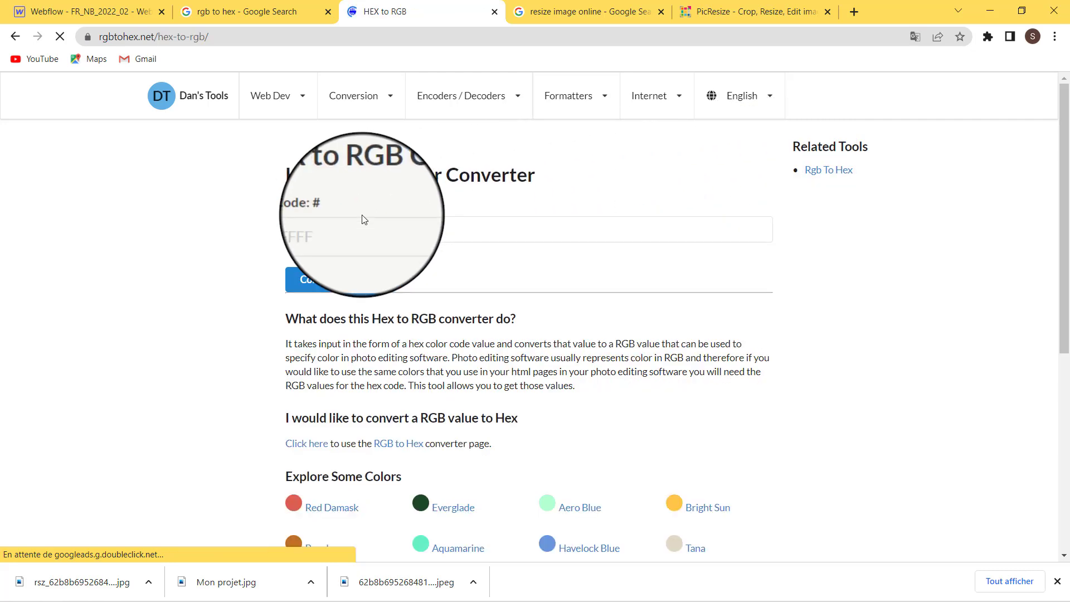
{"action": "right_click", "coordinate": [346, 229]}
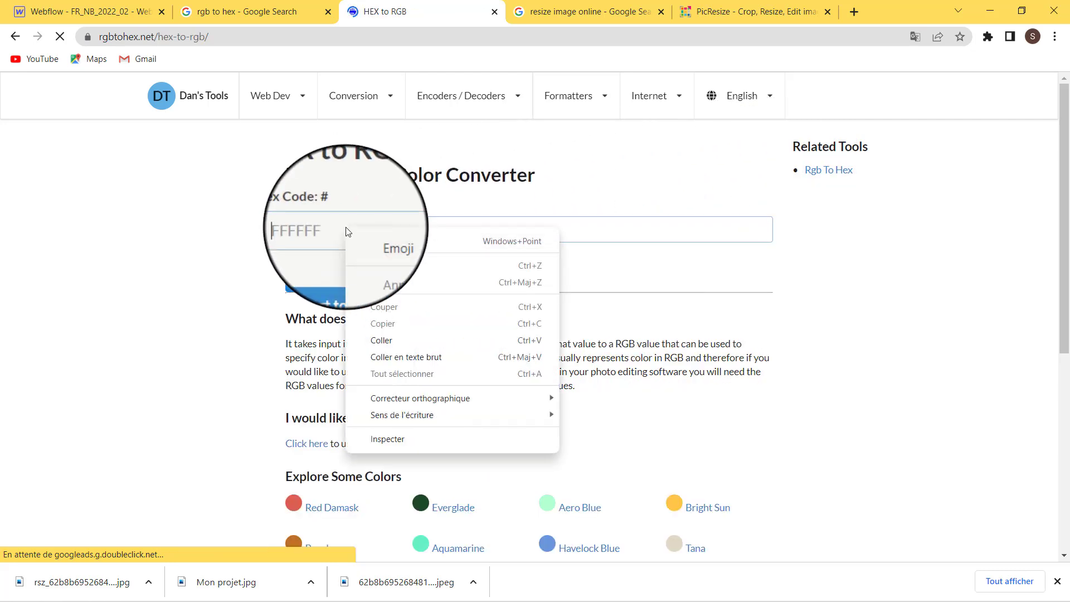
{"action": "left_click", "coordinate": [383, 341]}
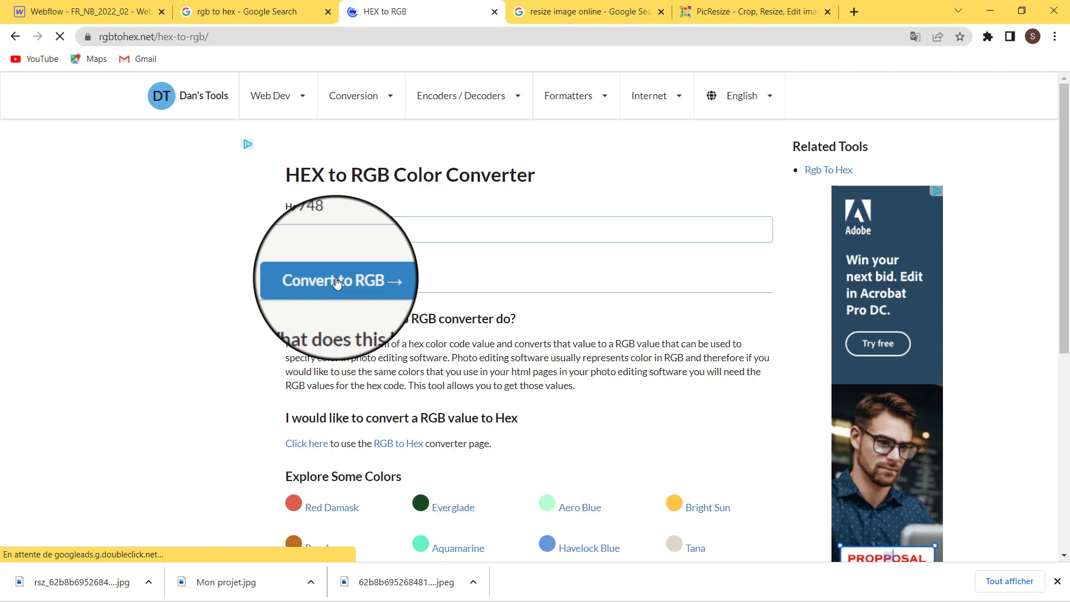
{"action": "left_click", "coordinate": [334, 282]}
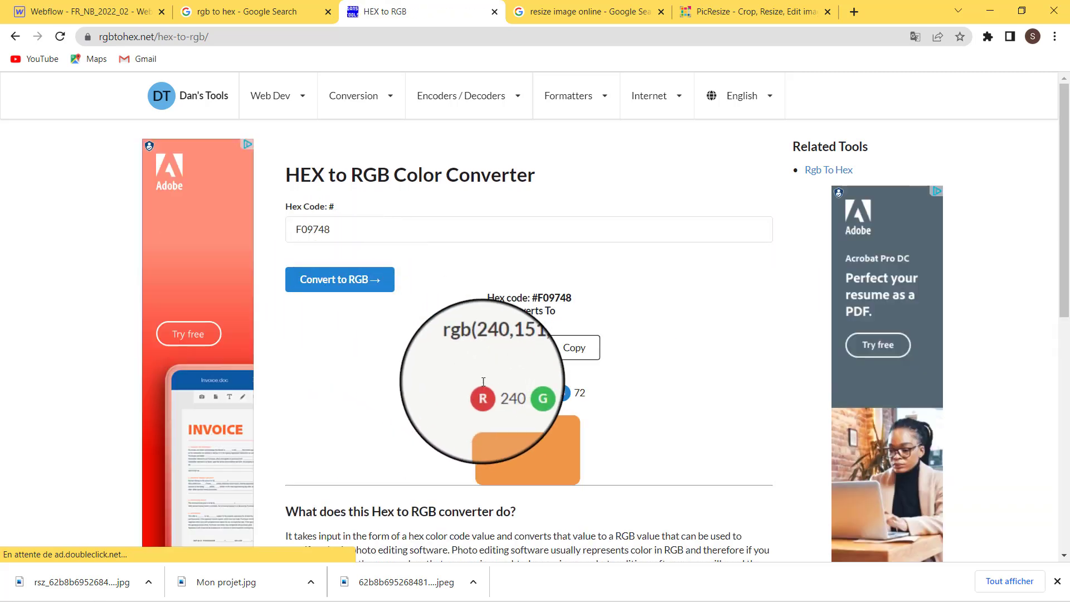
{"action": "double_click", "coordinate": [498, 391]}
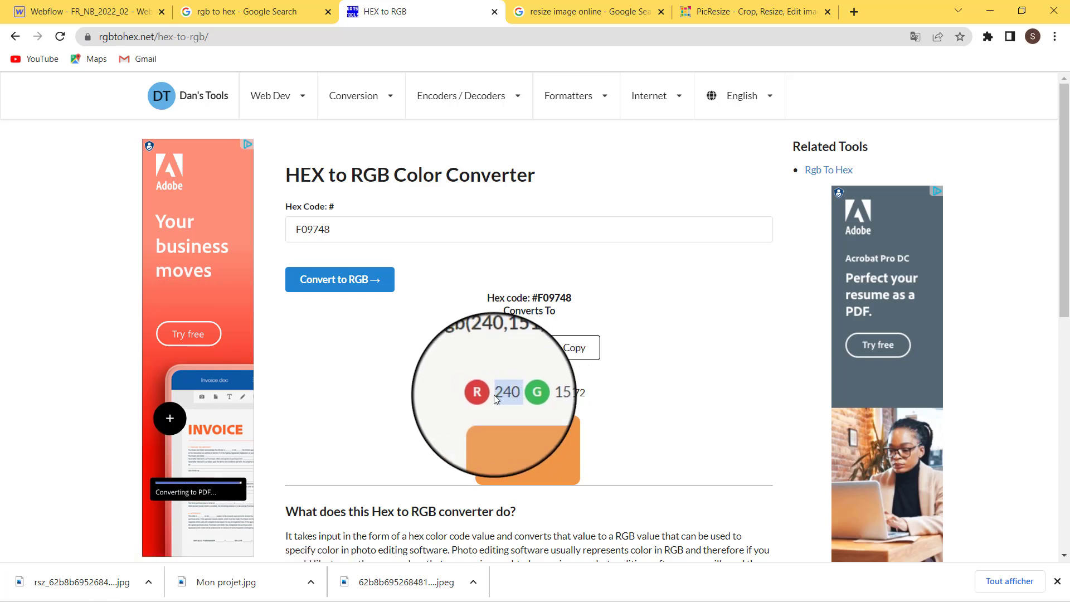
Switch to Word and shade the selected hero table with the custom color RGB 240, 151, 72
{"action": "left_click", "coordinate": [644, 584]}
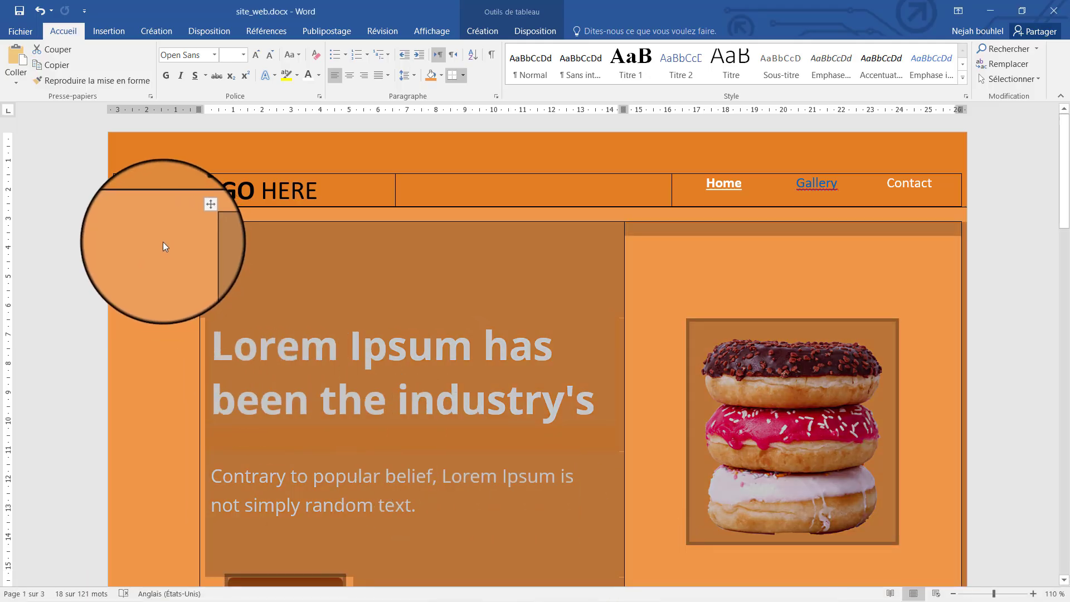
{"action": "left_click", "coordinate": [441, 79]}
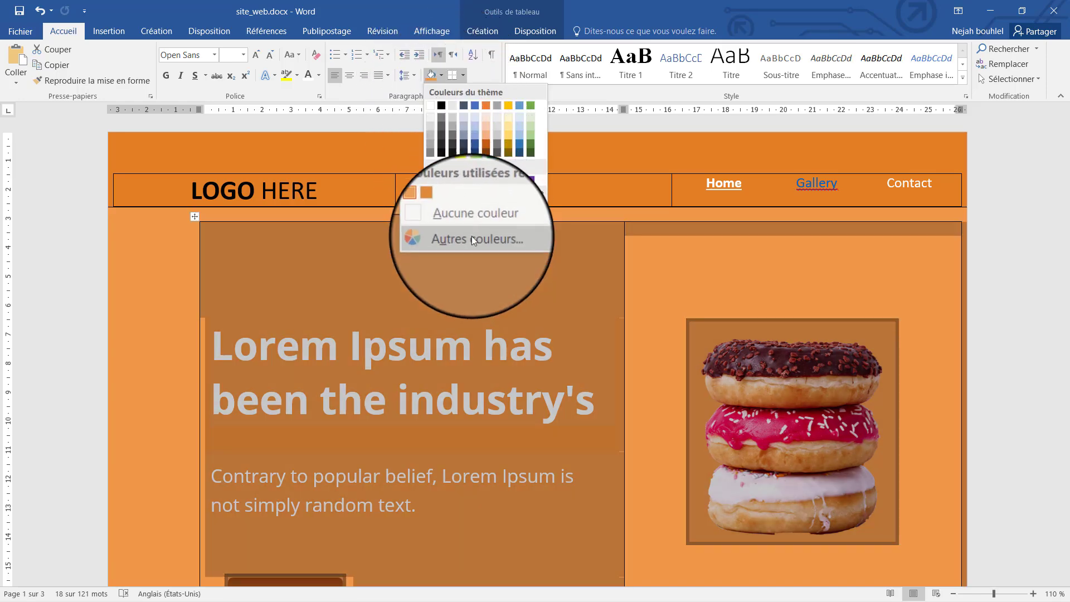
{"action": "left_click", "coordinate": [472, 236]}
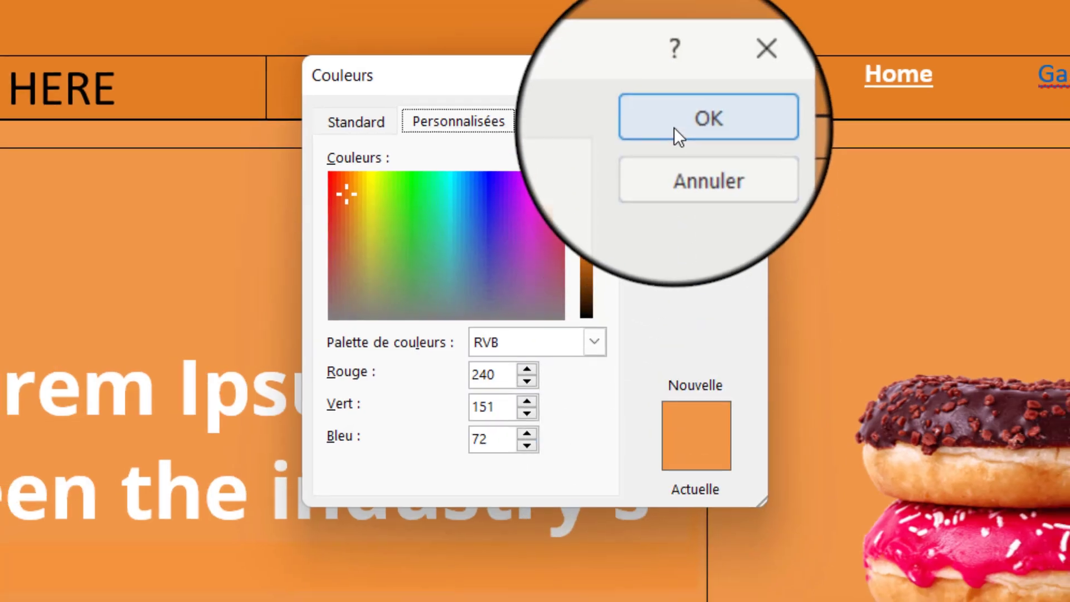
{"action": "left_click", "coordinate": [697, 120]}
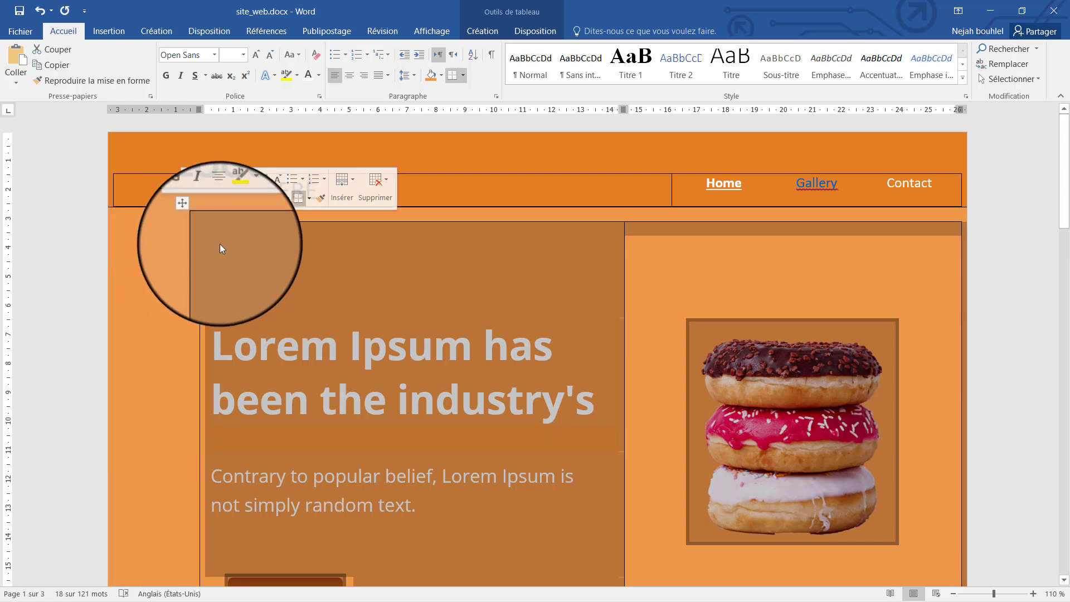
{"action": "left_click", "coordinate": [451, 219]}
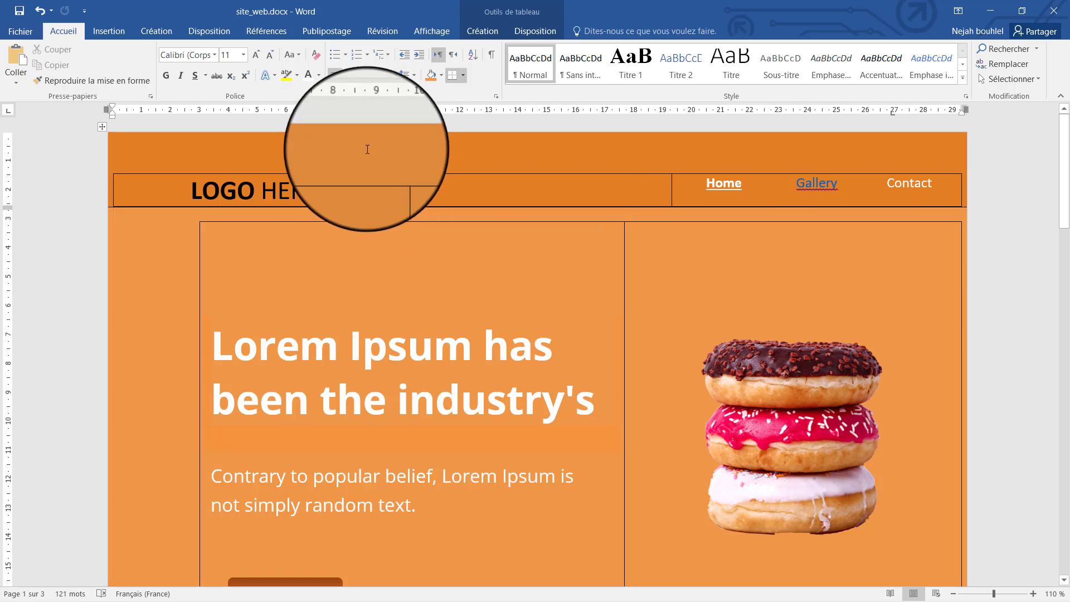
Look through the rest of the Word mockup, including the Our Pastries section, and switch back to Webflow
{"action": "scroll", "coordinate": [365, 150], "scroll_direction": "down", "scroll_amount": 5}
{"action": "scroll", "coordinate": [367, 149], "scroll_direction": "down", "scroll_amount": 20}
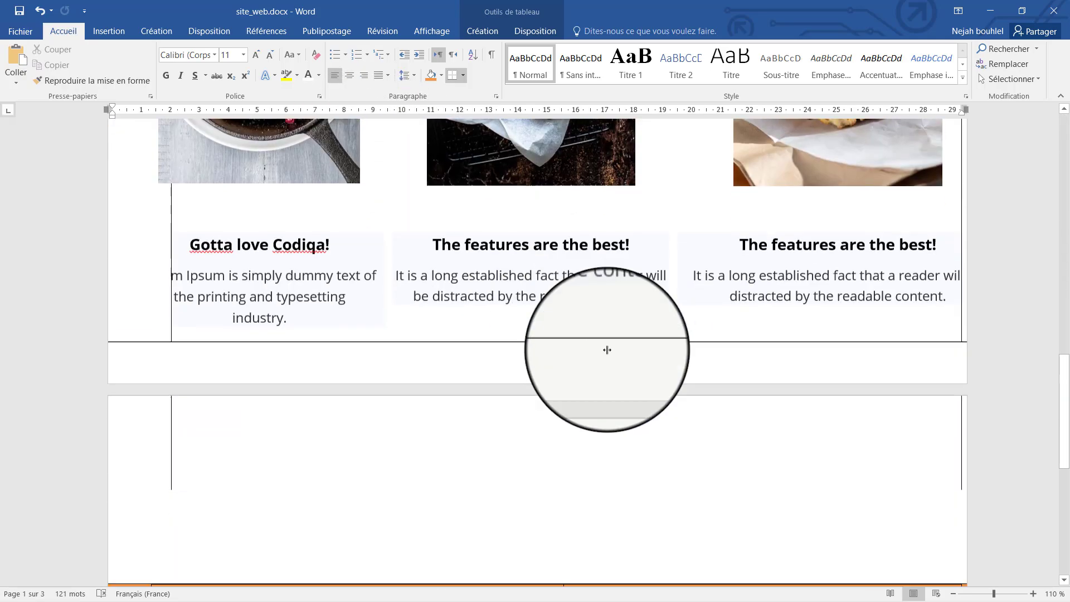
{"action": "scroll", "coordinate": [697, 424], "scroll_direction": "up", "scroll_amount": 20}
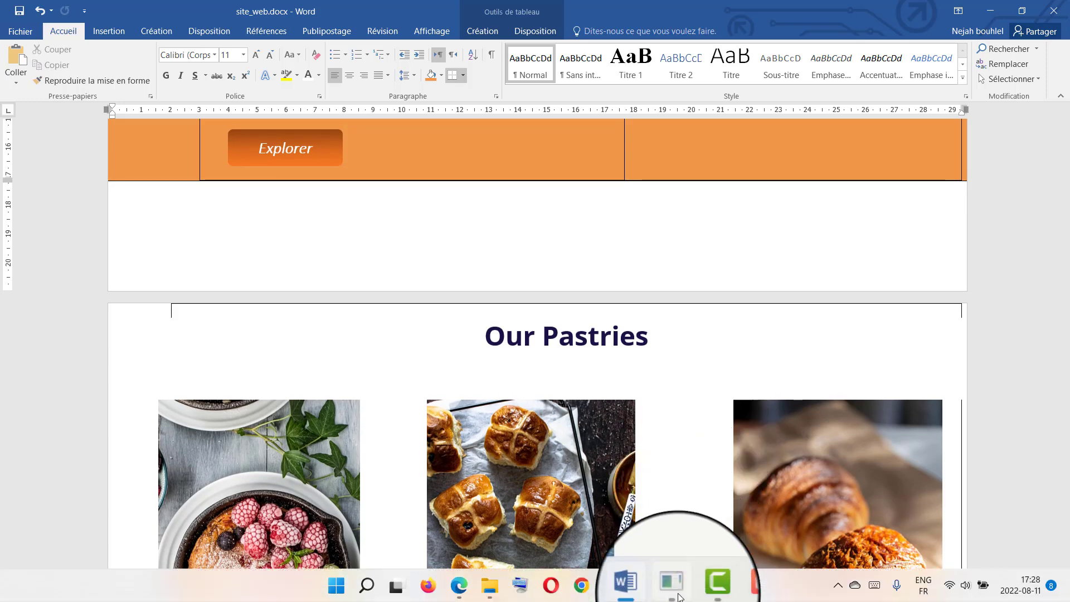
{"action": "left_click", "coordinate": [655, 585]}
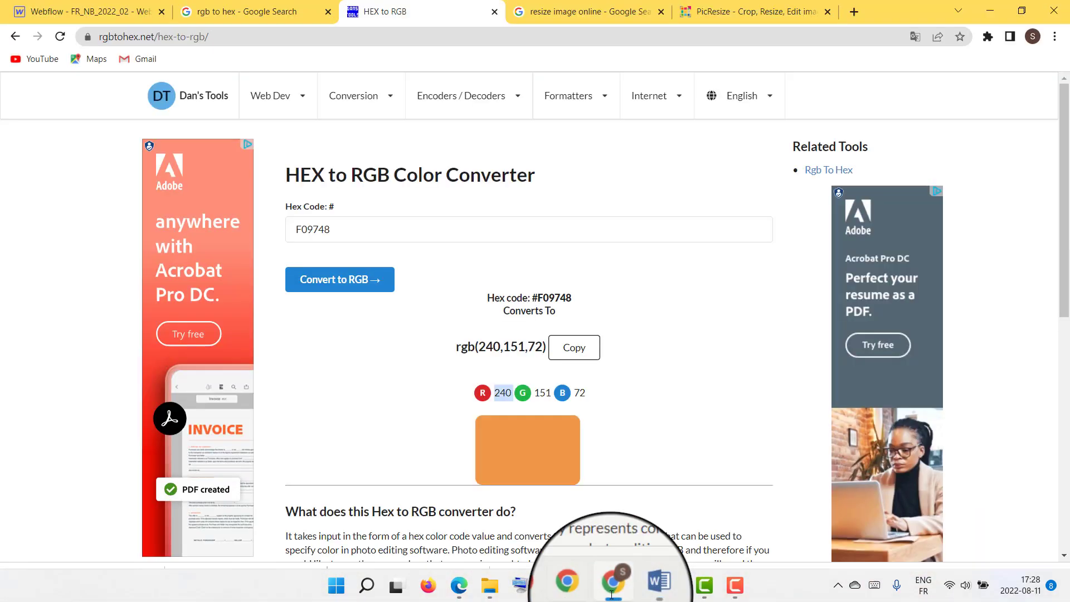
{"action": "left_click", "coordinate": [57, 11]}
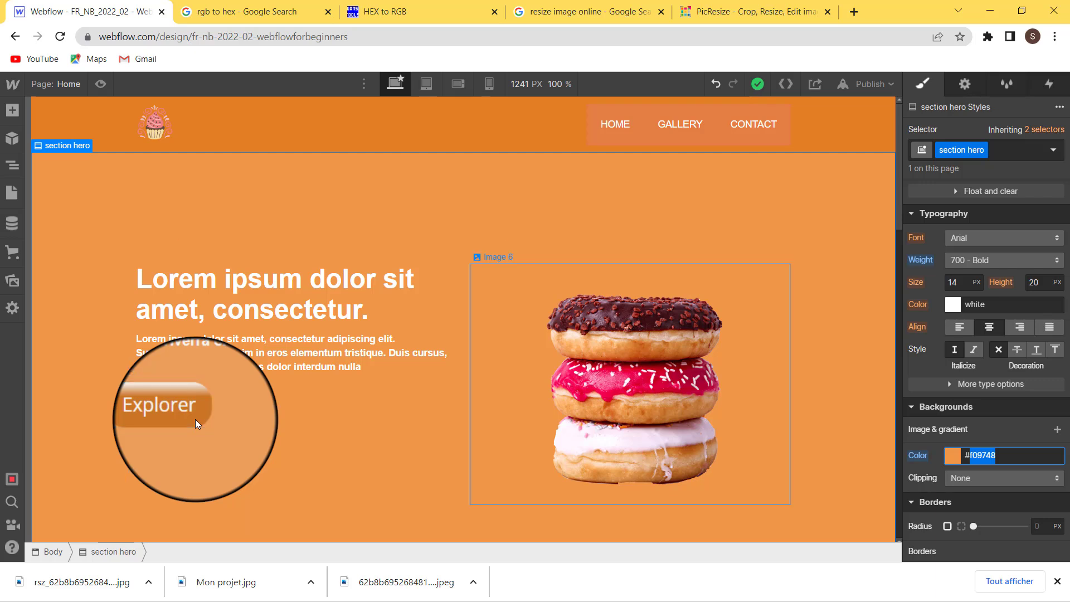
Set the left and right padding of the hero section's Explorer button to 20 px
{"action": "left_click", "coordinate": [189, 406]}
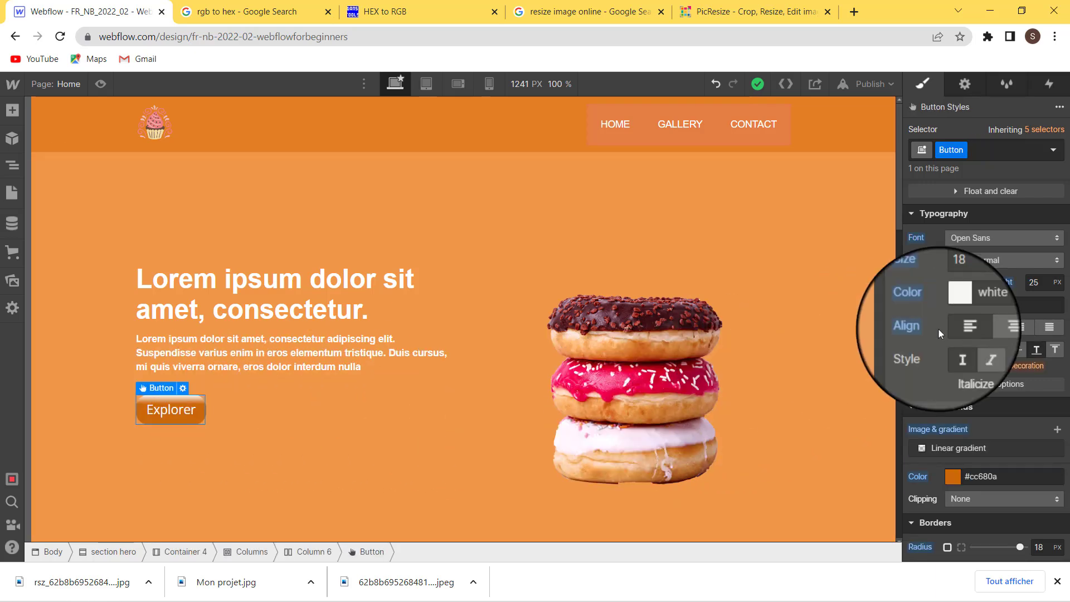
{"action": "scroll", "coordinate": [1011, 310], "scroll_direction": "up", "scroll_amount": 5}
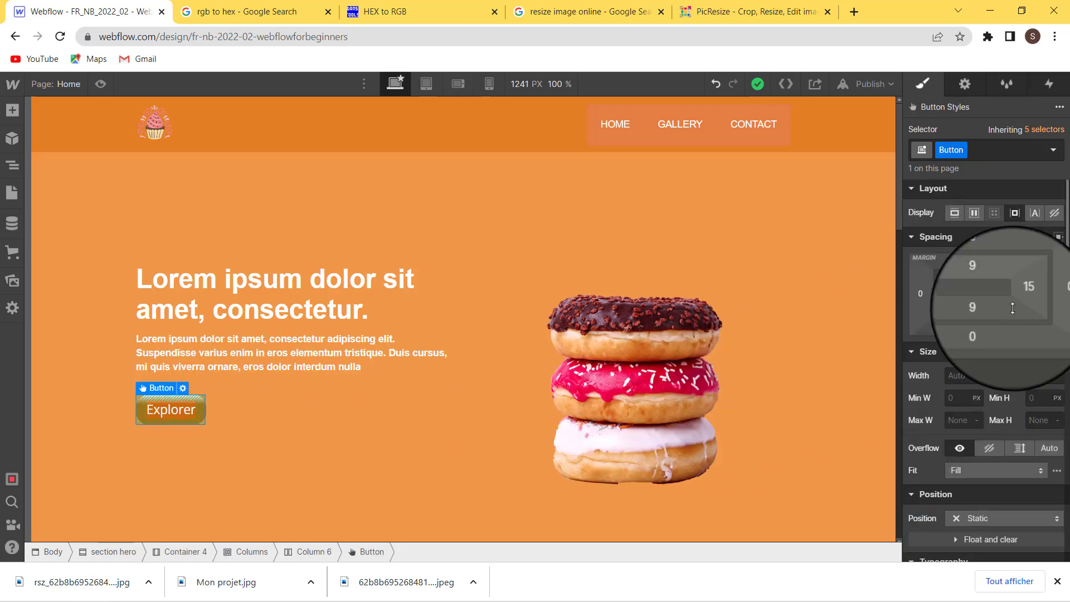
{"action": "left_click", "coordinate": [1023, 294]}
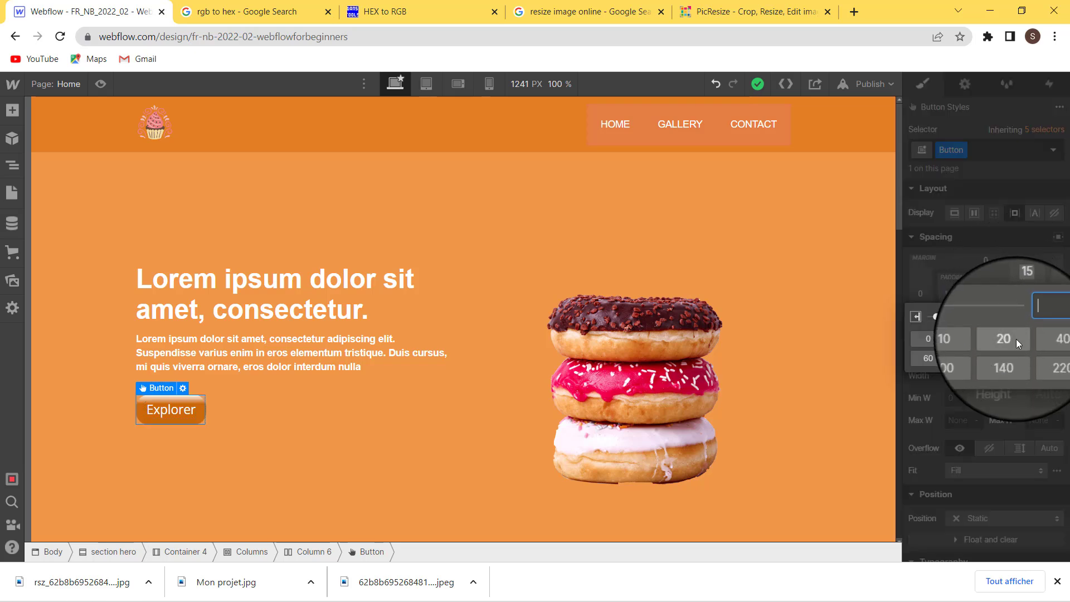
{"action": "left_click", "coordinate": [1016, 339]}
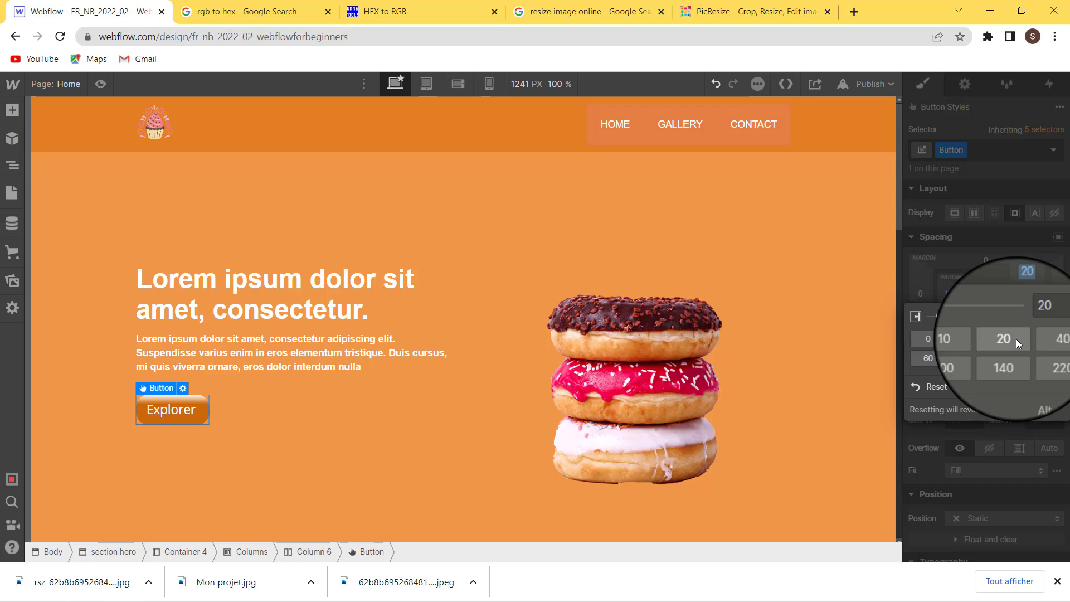
{"action": "left_click", "coordinate": [949, 297]}
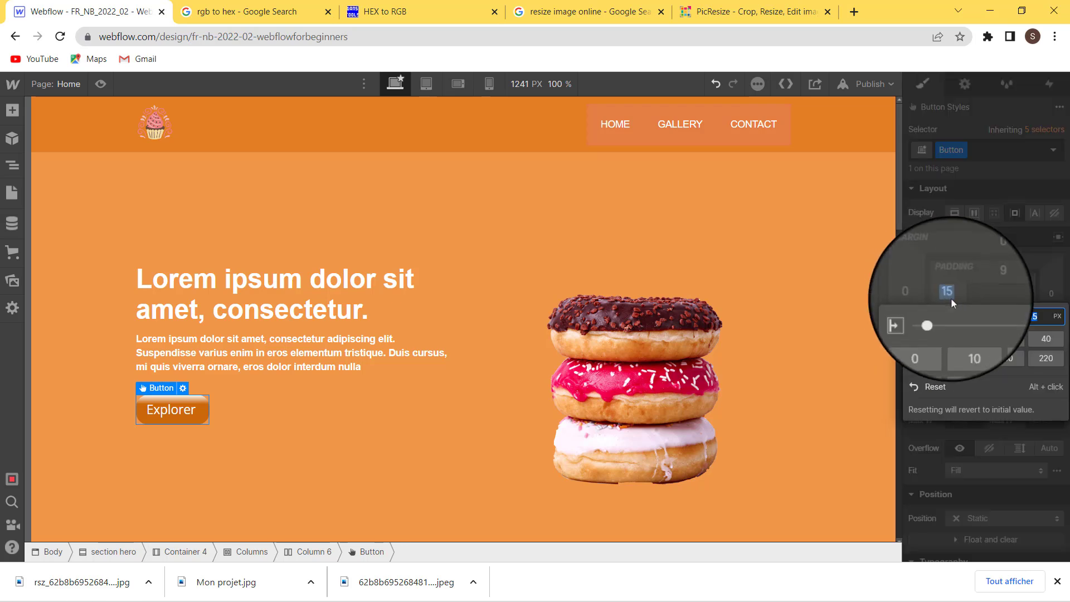
{"action": "left_click", "coordinate": [1011, 342]}
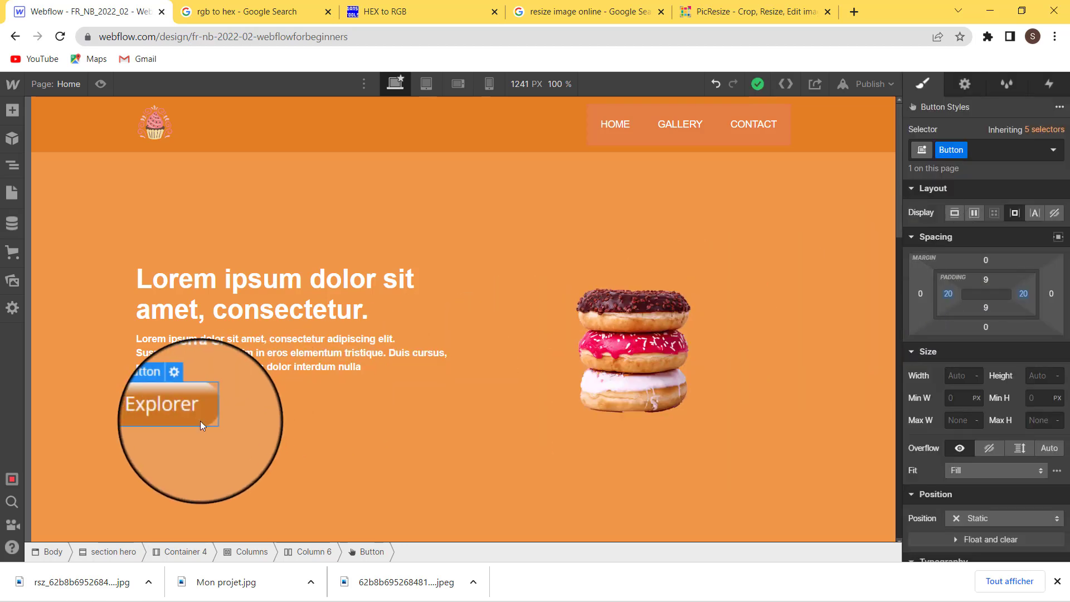
Change the Explorer button's linear gradient background layer to a solid color overlay
{"action": "scroll", "coordinate": [994, 433], "scroll_direction": "down", "scroll_amount": 5}
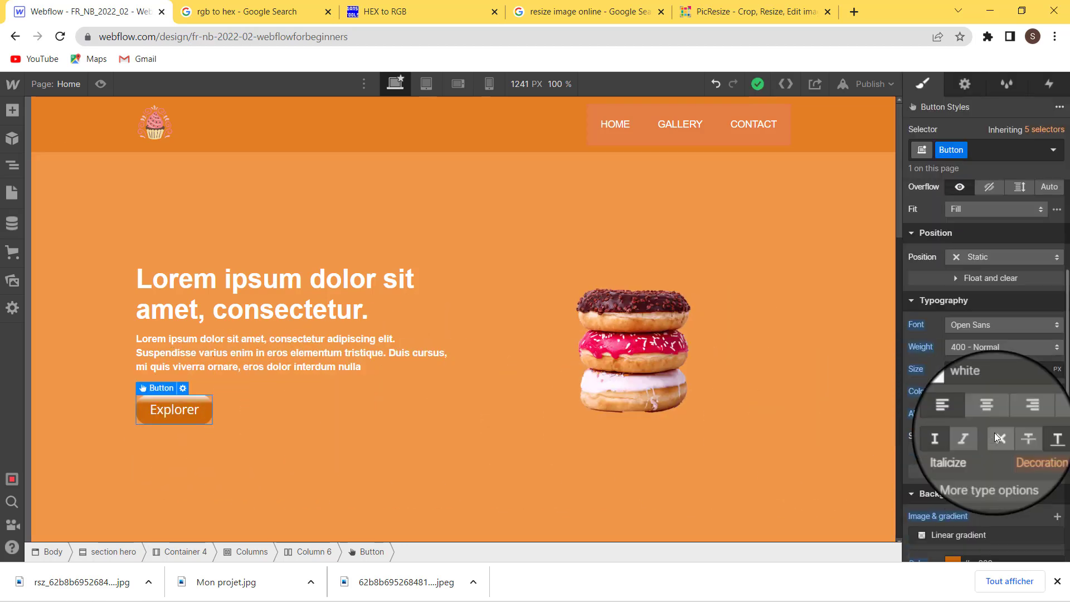
{"action": "scroll", "coordinate": [996, 436], "scroll_direction": "down", "scroll_amount": 2}
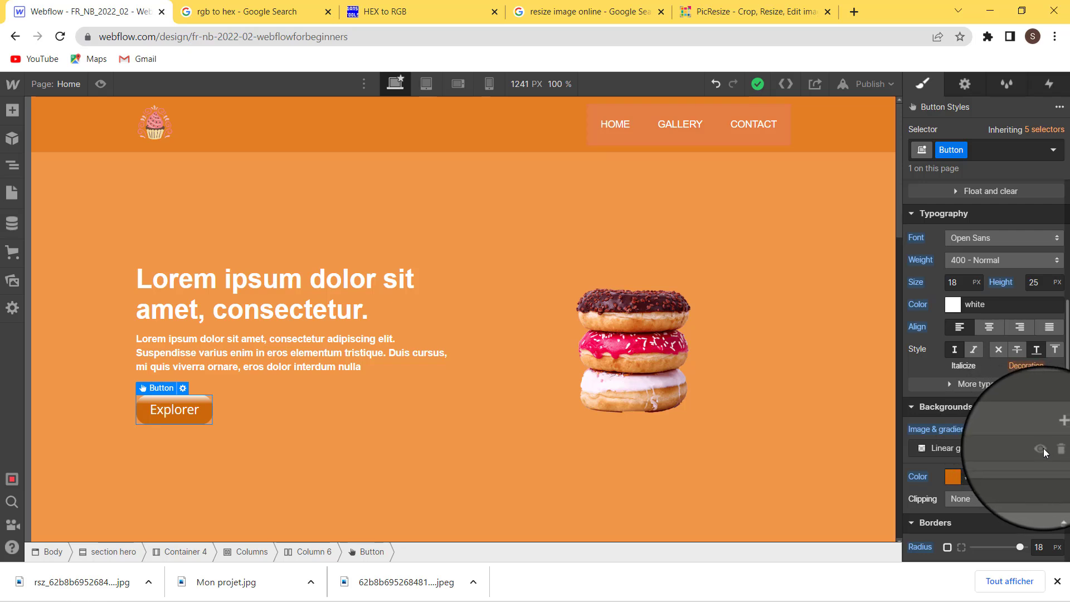
{"action": "left_click", "coordinate": [1043, 448]}
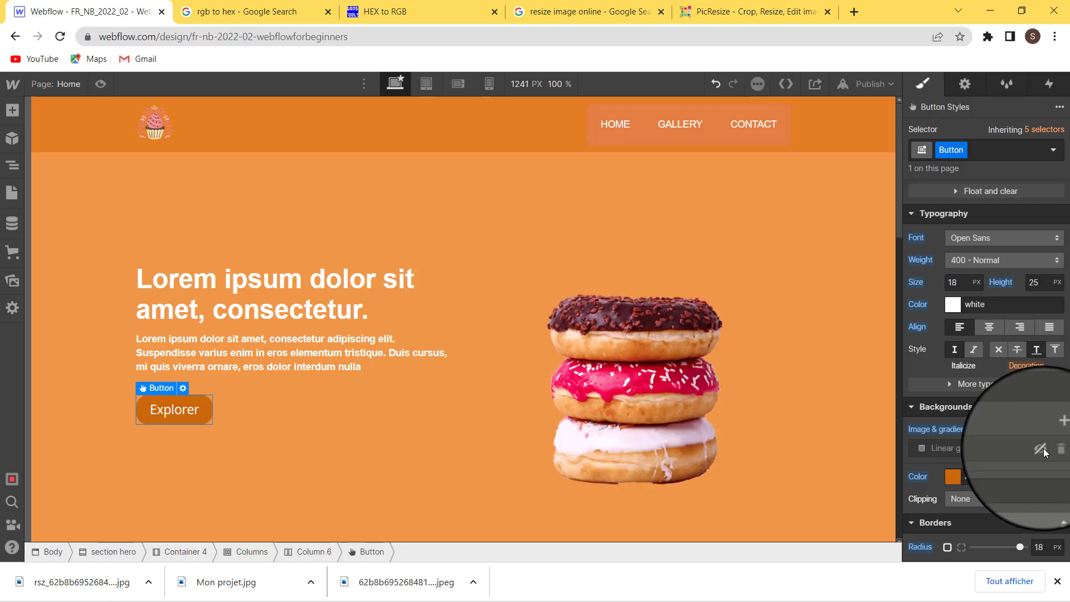
{"action": "left_click", "coordinate": [977, 449]}
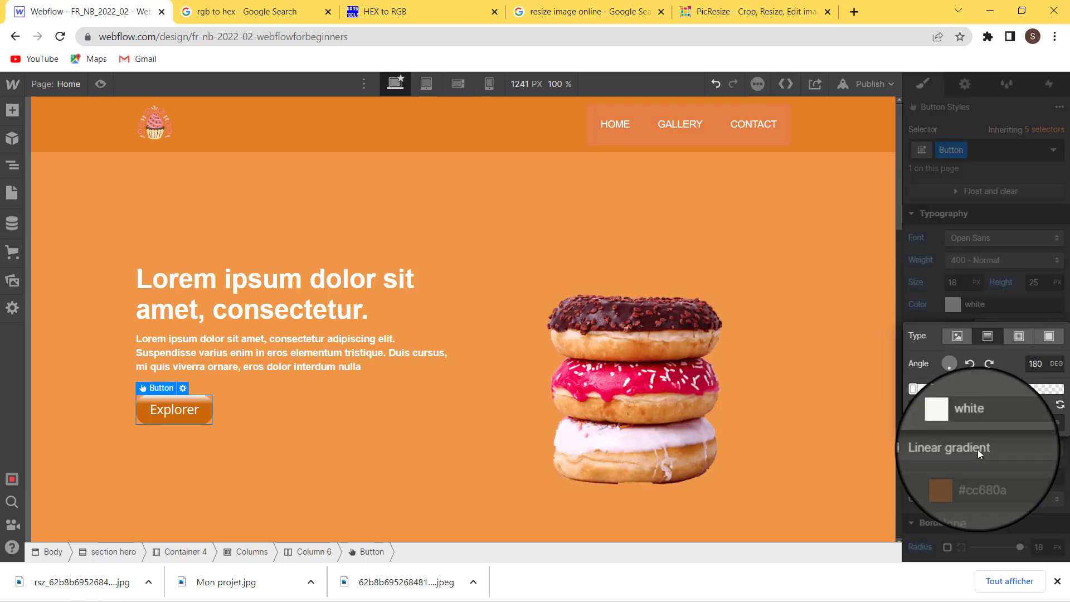
{"action": "left_click", "coordinate": [1049, 336]}
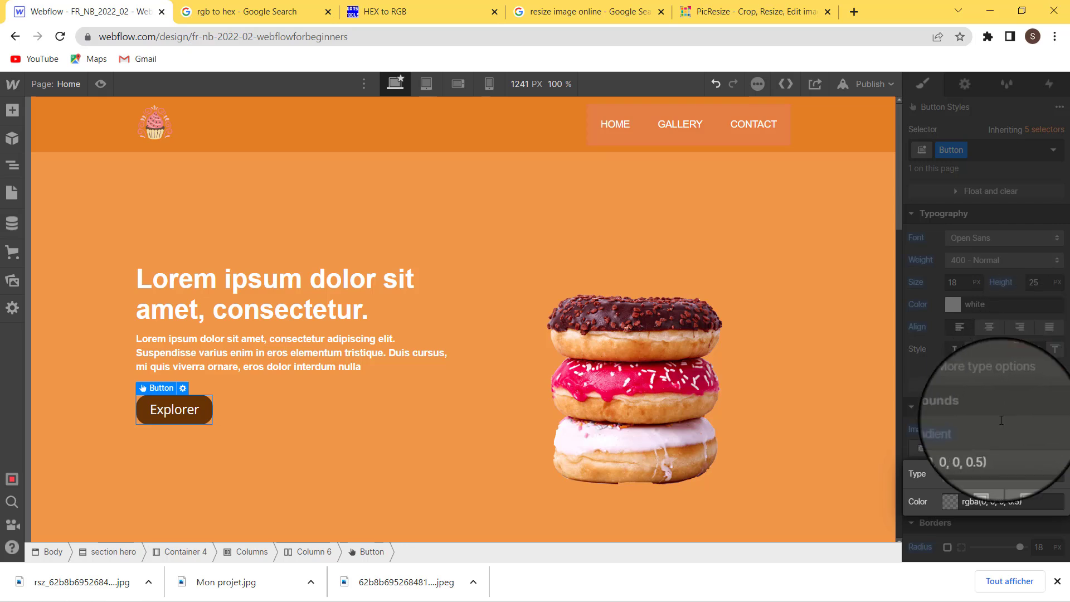
Set the Explorer button's overlay color to orange #d88731 at 50% opacity
{"action": "left_click", "coordinate": [950, 503]}
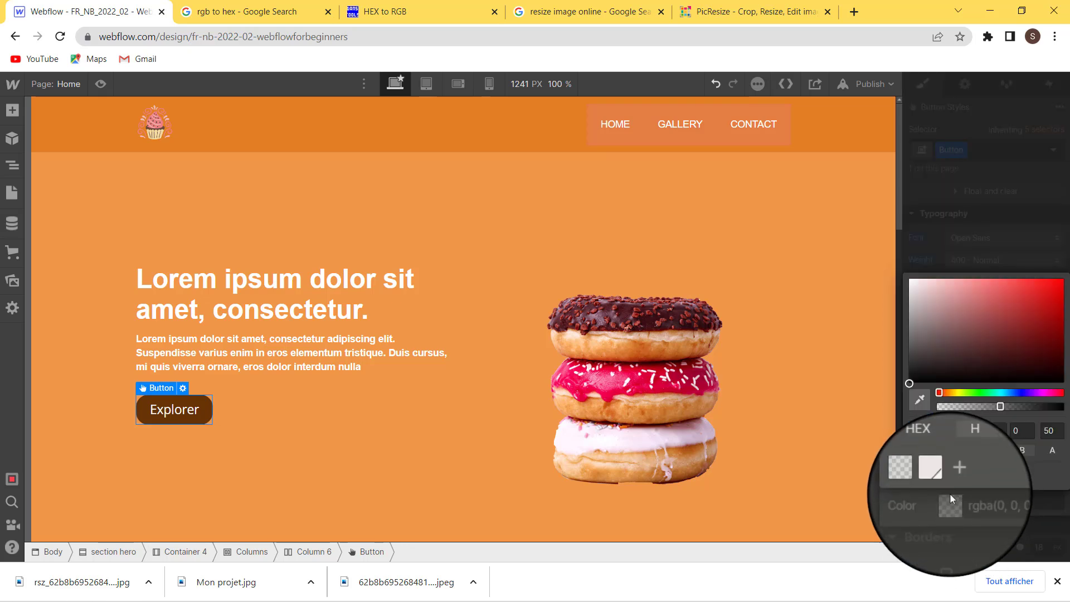
{"action": "left_click", "coordinate": [946, 392]}
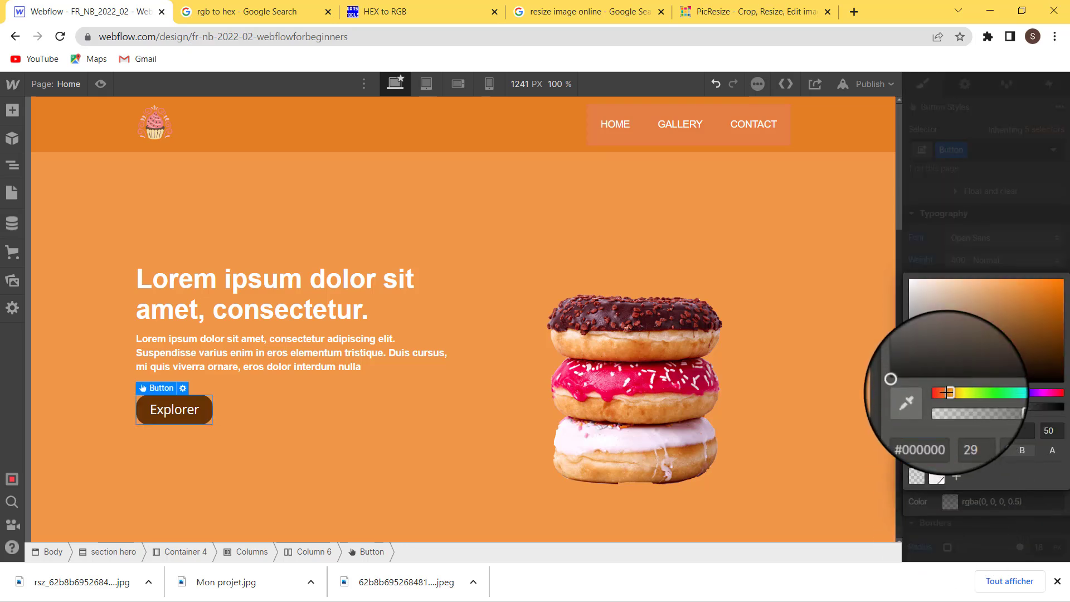
{"action": "left_click_drag", "start_coordinate": [946, 393], "coordinate": [941, 393]}
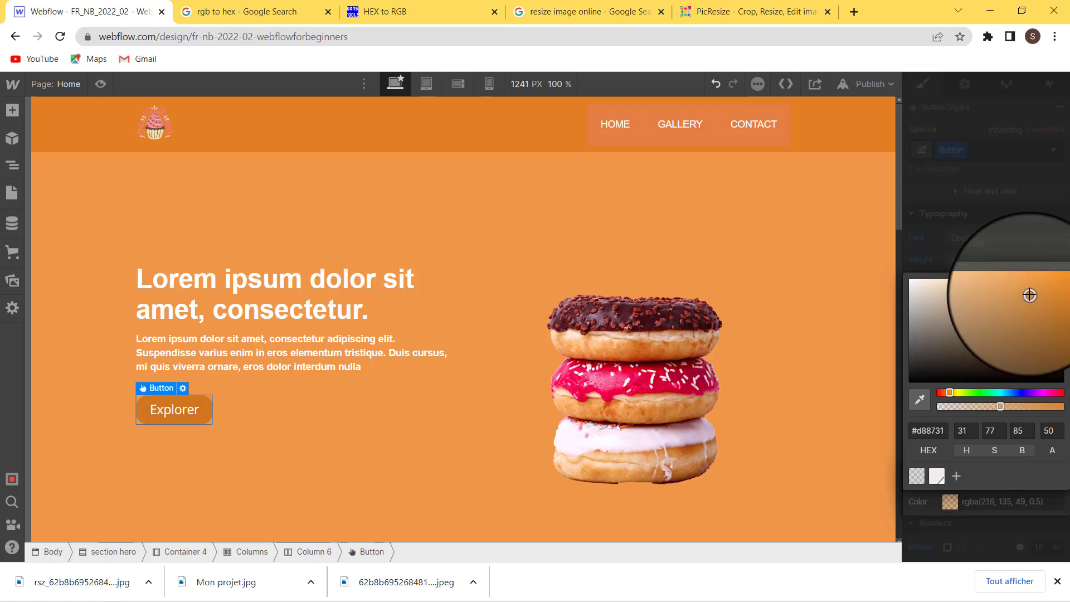
{"action": "left_click", "coordinate": [973, 247]}
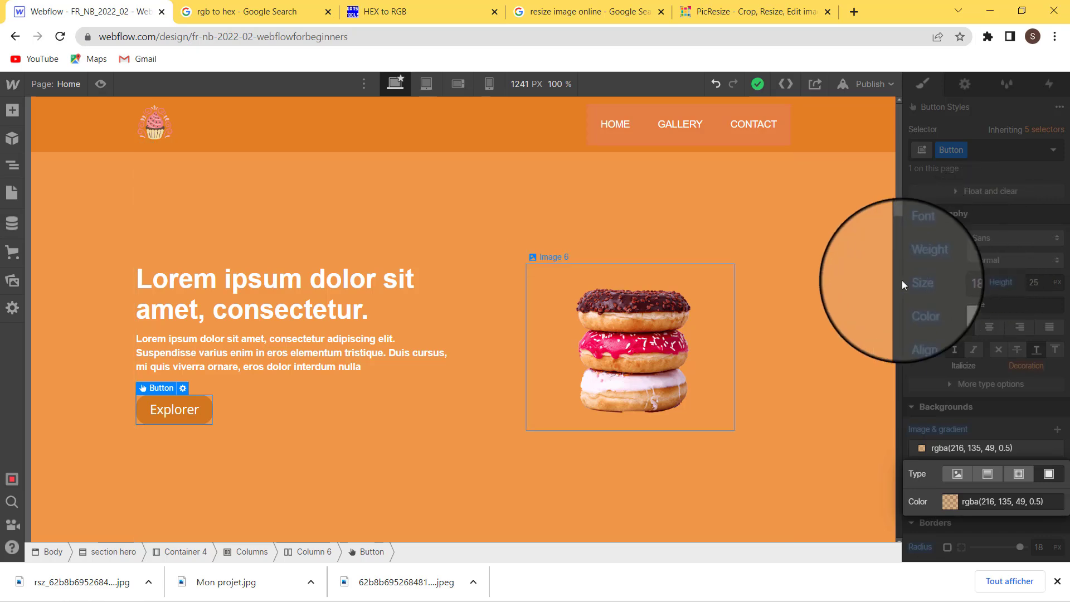
Compare the pixel dimensions of the first and second product images in the gallery slider through their image settings
{"action": "scroll", "coordinate": [717, 368], "scroll_direction": "down", "scroll_amount": 4}
{"action": "scroll", "coordinate": [709, 377], "scroll_direction": "down", "scroll_amount": 7}
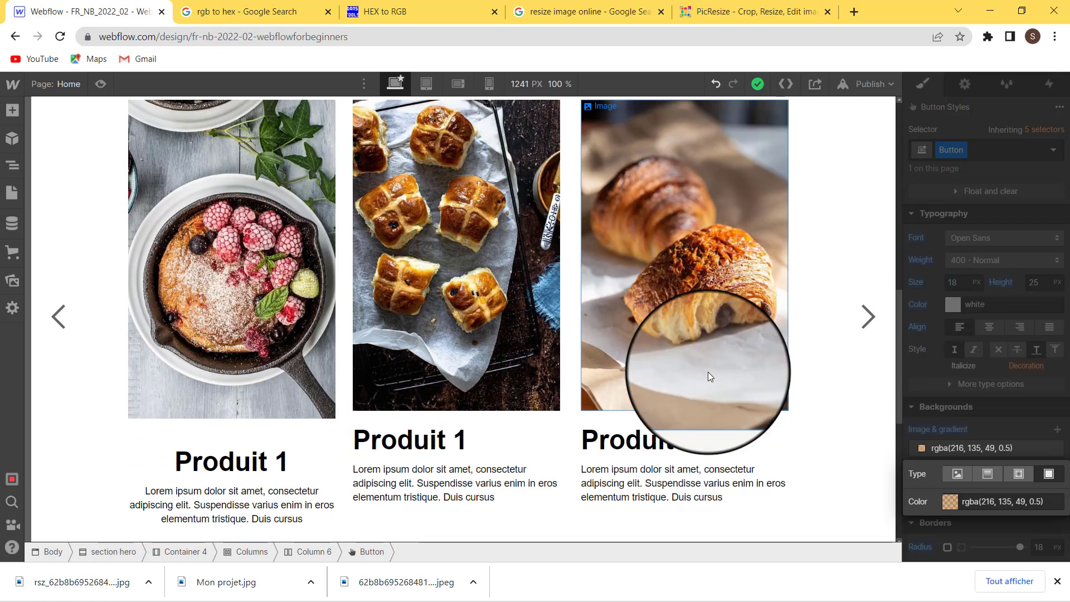
{"action": "scroll", "coordinate": [709, 376], "scroll_direction": "up", "scroll_amount": 3}
{"action": "scroll", "coordinate": [708, 372], "scroll_direction": "down", "scroll_amount": 3}
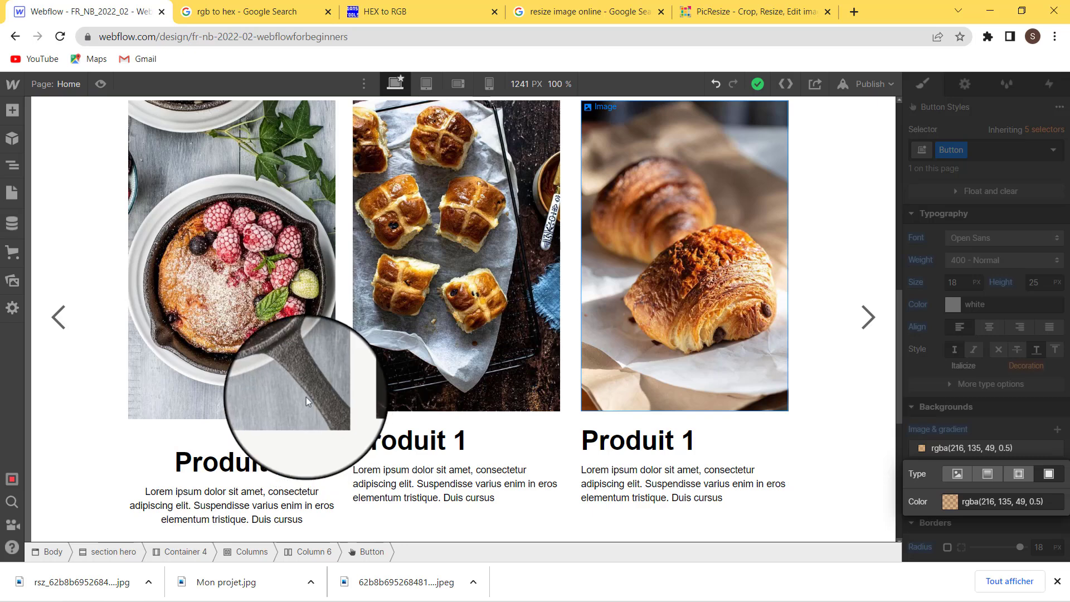
{"action": "left_click", "coordinate": [284, 315]}
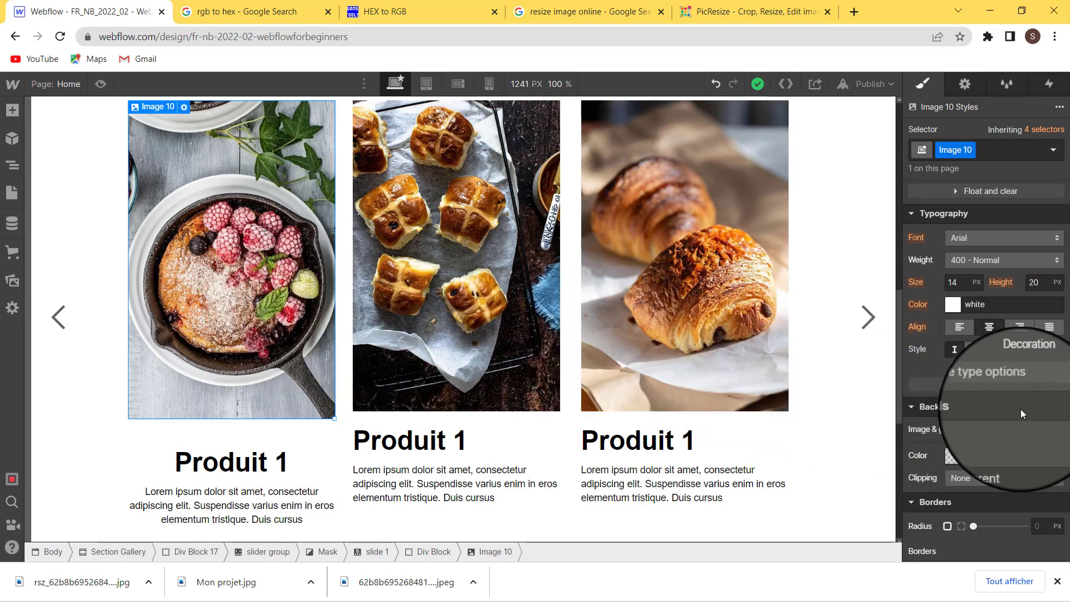
{"action": "scroll", "coordinate": [1022, 409], "scroll_direction": "down", "scroll_amount": 3}
{"action": "scroll", "coordinate": [1022, 409], "scroll_direction": "down", "scroll_amount": 3}
{"action": "scroll", "coordinate": [998, 290], "scroll_direction": "up", "scroll_amount": 5}
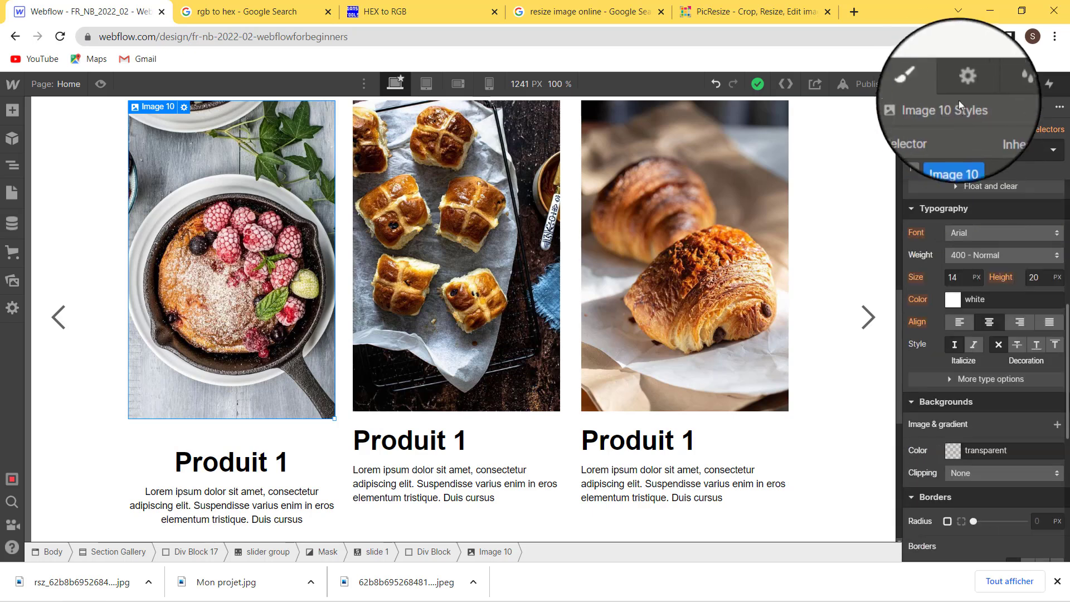
{"action": "left_click", "coordinate": [955, 87]}
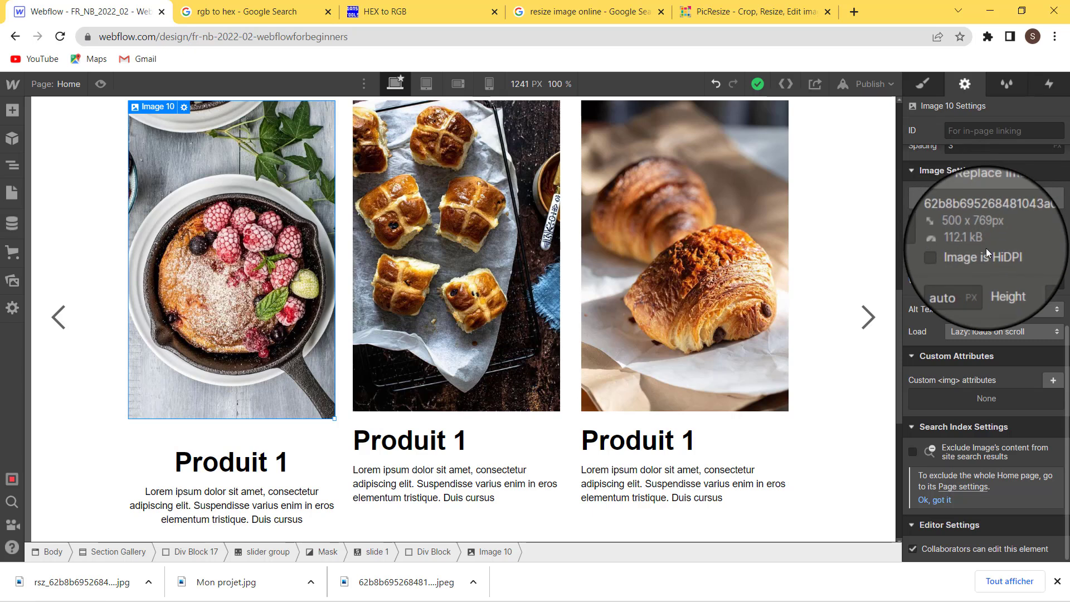
{"action": "left_click", "coordinate": [531, 242]}
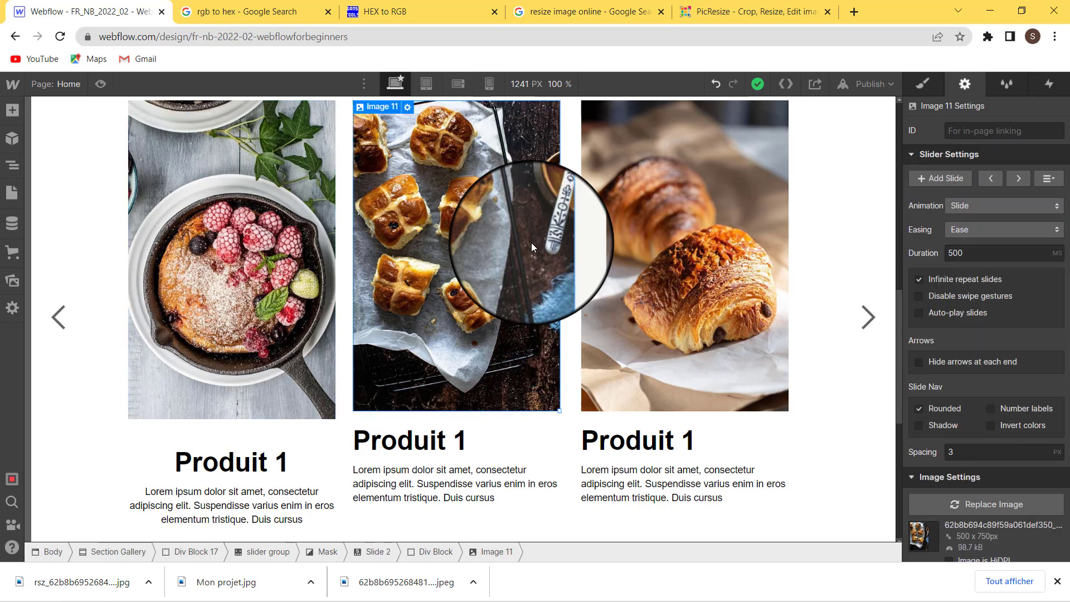
{"action": "scroll", "coordinate": [986, 463], "scroll_direction": "down", "scroll_amount": 1}
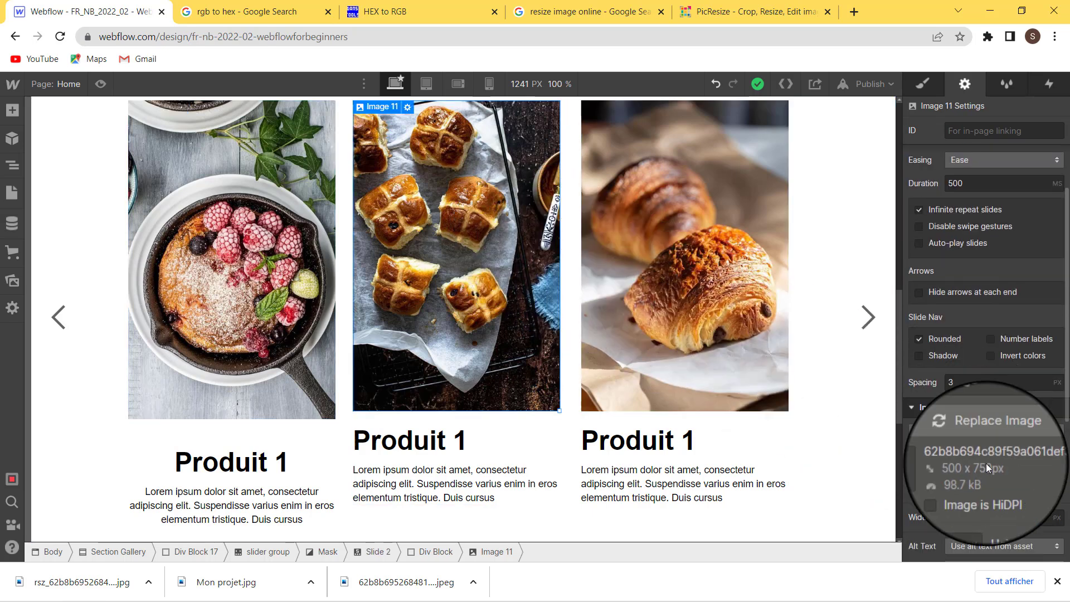
Round the corners of the first gallery slider image with a border radius of 50 px
{"action": "left_click", "coordinate": [303, 324]}
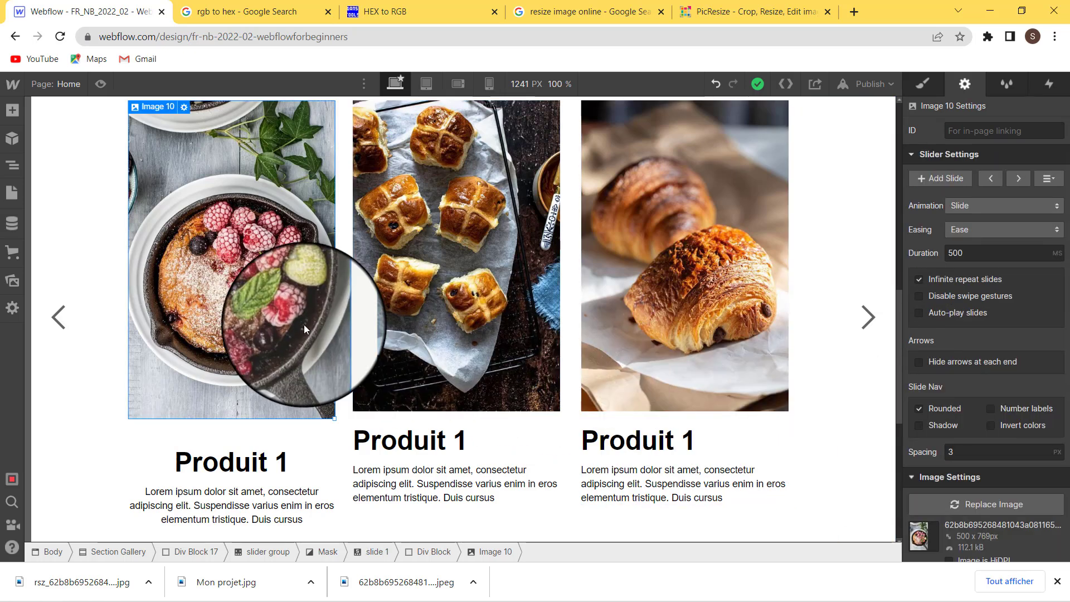
{"action": "left_click", "coordinate": [908, 85]}
{"action": "scroll", "coordinate": [926, 186], "scroll_direction": "down", "scroll_amount": 6}
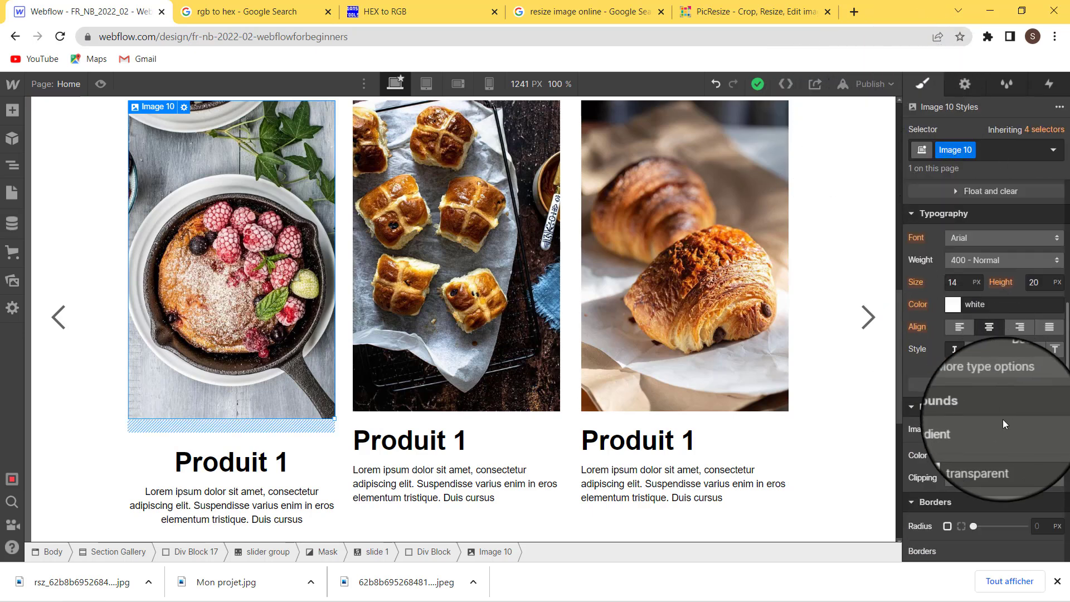
{"action": "scroll", "coordinate": [1002, 419], "scroll_direction": "down", "scroll_amount": 2}
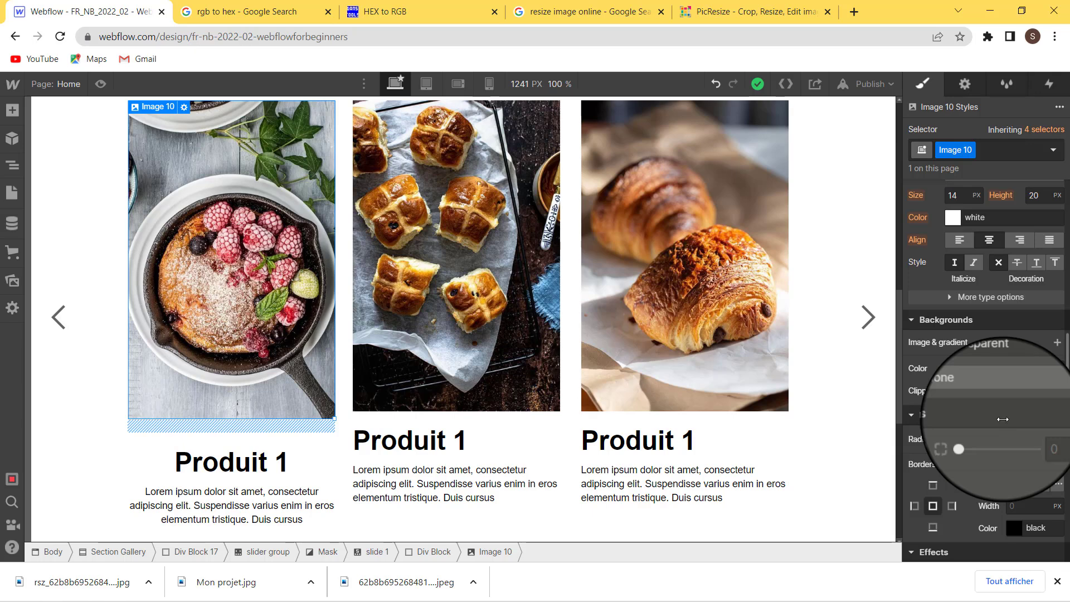
{"action": "left_click_drag", "start_coordinate": [1002, 440], "coordinate": [1021, 450]}
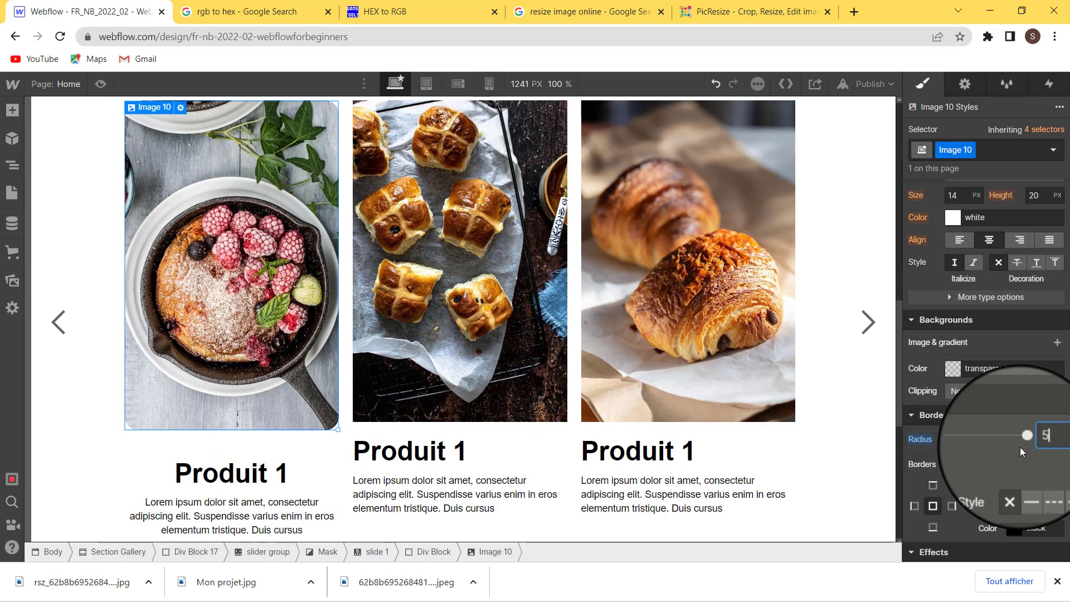
{"action": "type", "text": "50"}
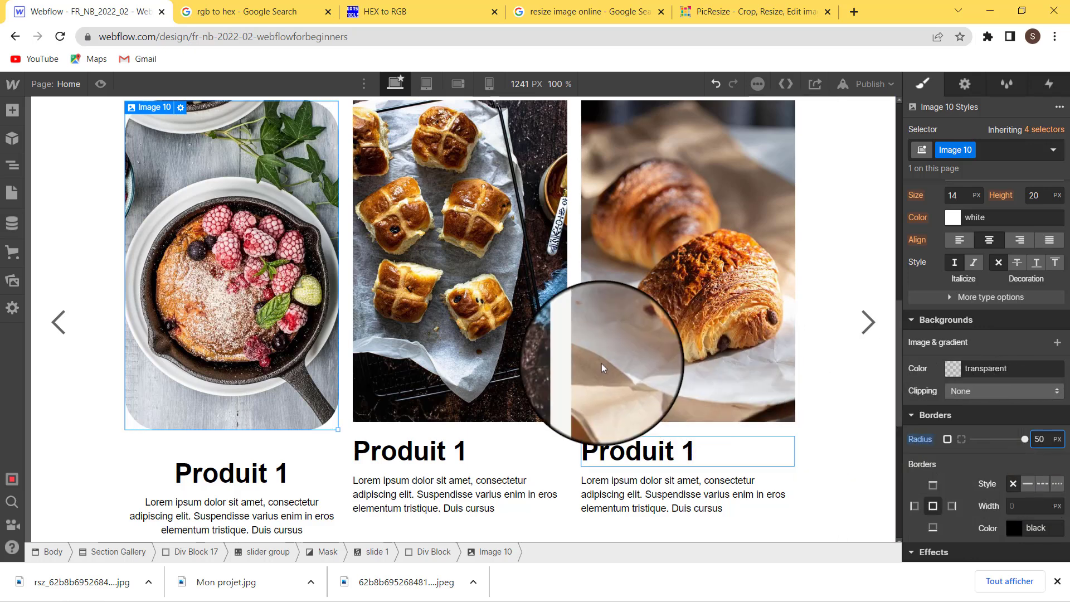
Round the corners of the second gallery slider image with a border radius of 50 px, and reselect the first image
{"action": "left_click", "coordinate": [519, 347]}
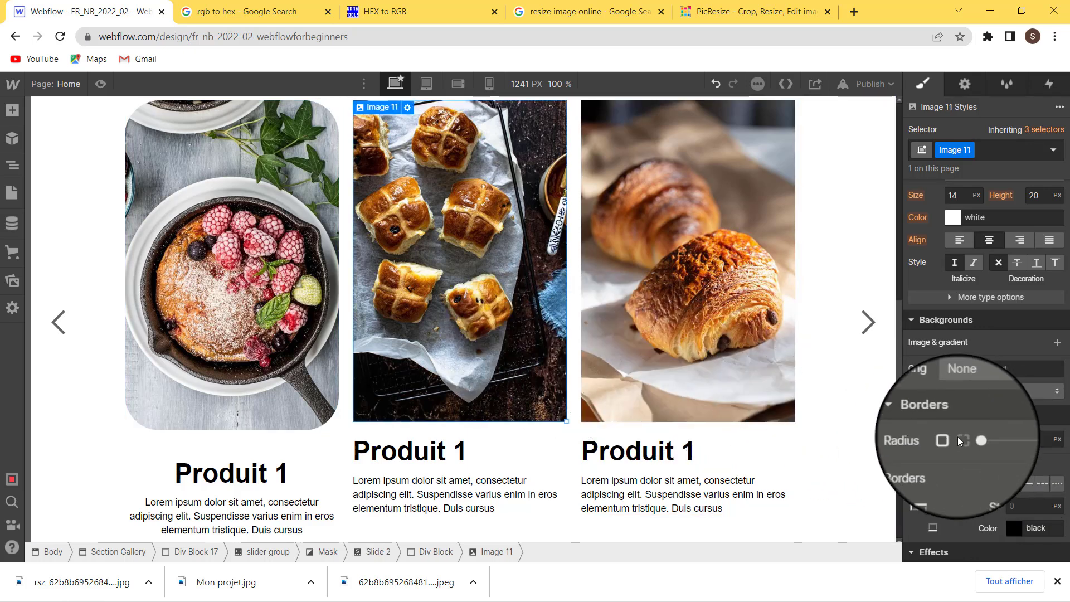
{"action": "left_click_drag", "start_coordinate": [974, 439], "coordinate": [1021, 439]}
{"action": "left_click", "coordinate": [1042, 441]}
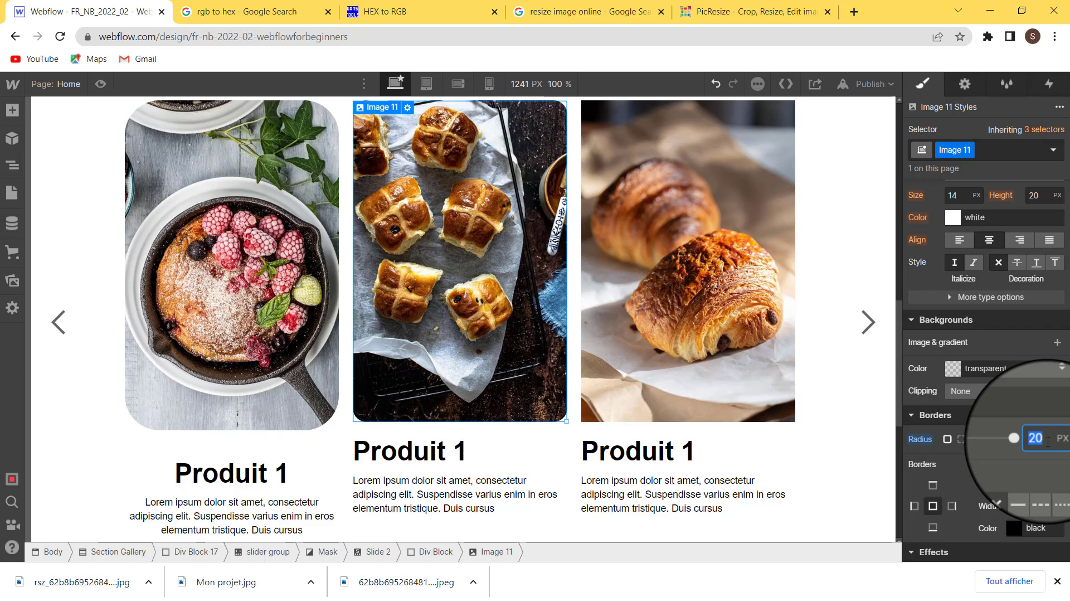
{"action": "type", "text": "50"}
{"action": "key", "text": "Return"}
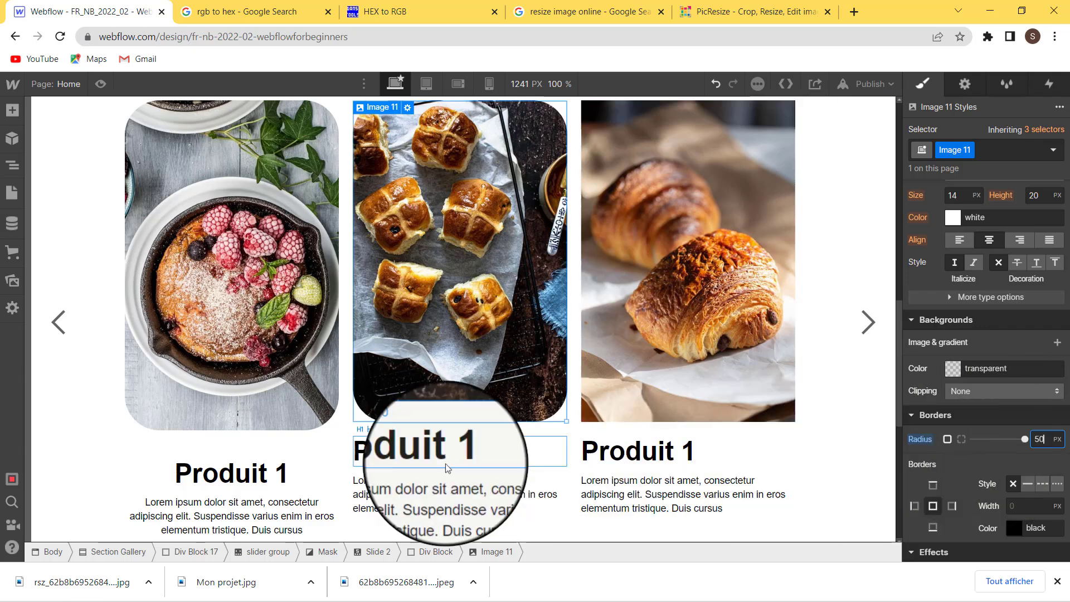
{"action": "left_click", "coordinate": [329, 465]}
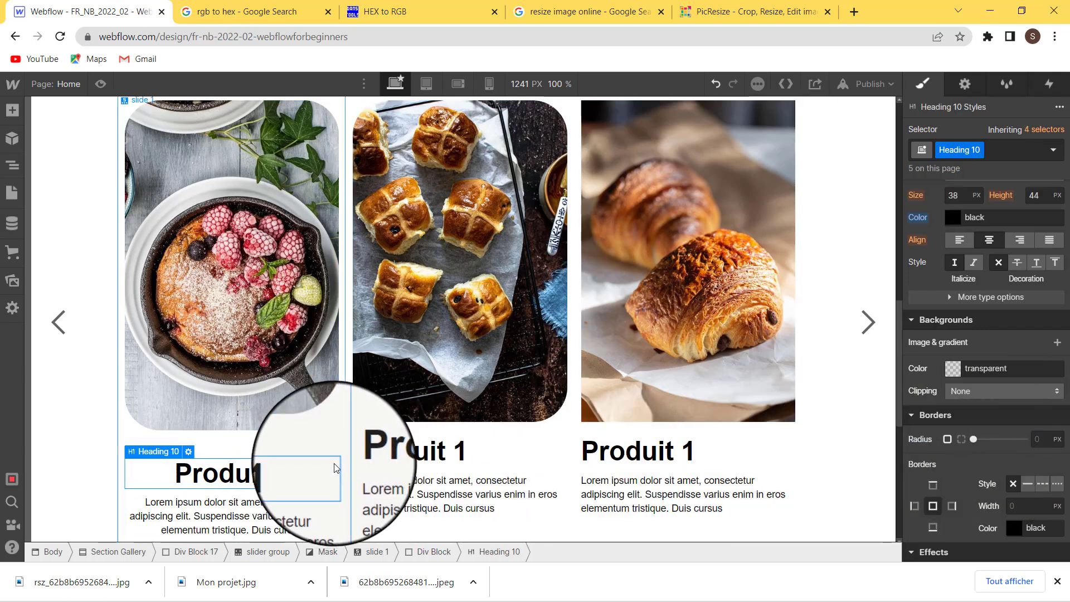
{"action": "left_click", "coordinate": [295, 385]}
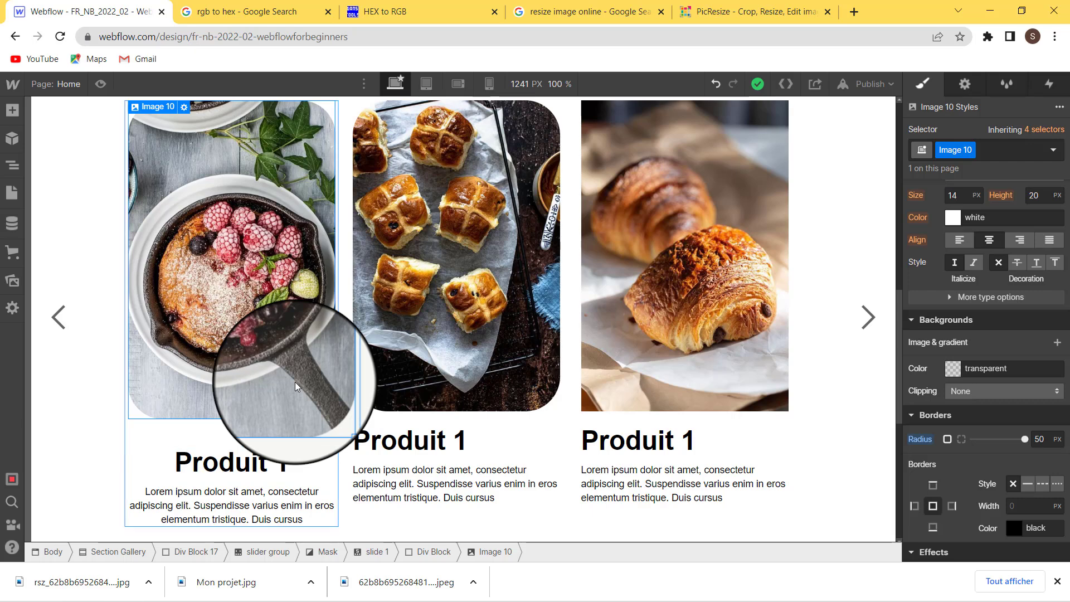
Switch to the PicResize site and upload the downloaded first gallery image, the pastry4 JPEG, for editing
{"action": "left_click", "coordinate": [590, 11]}
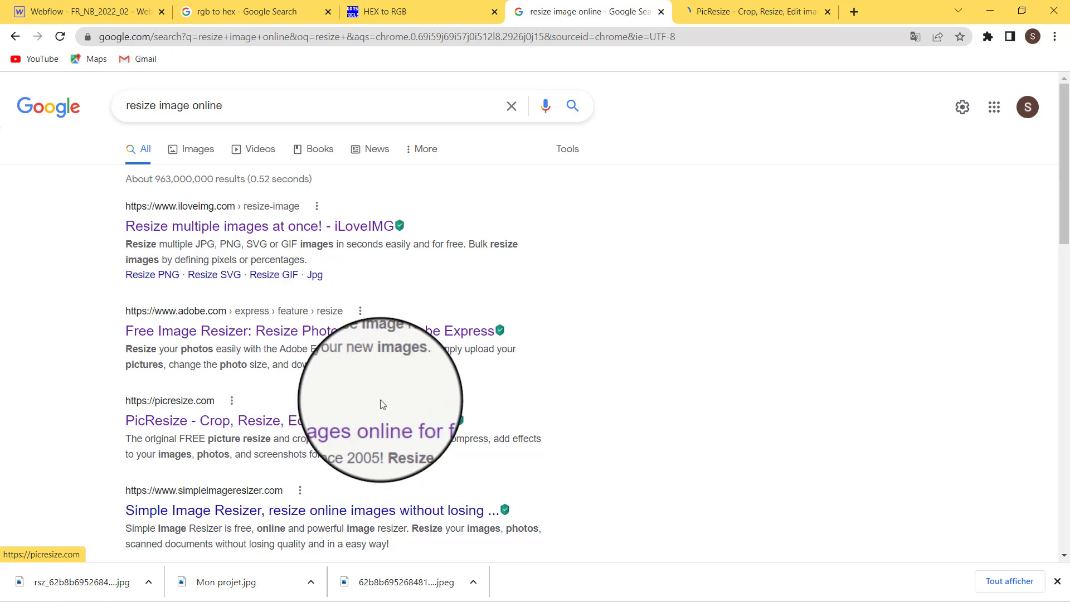
{"action": "left_click", "coordinate": [719, 11]}
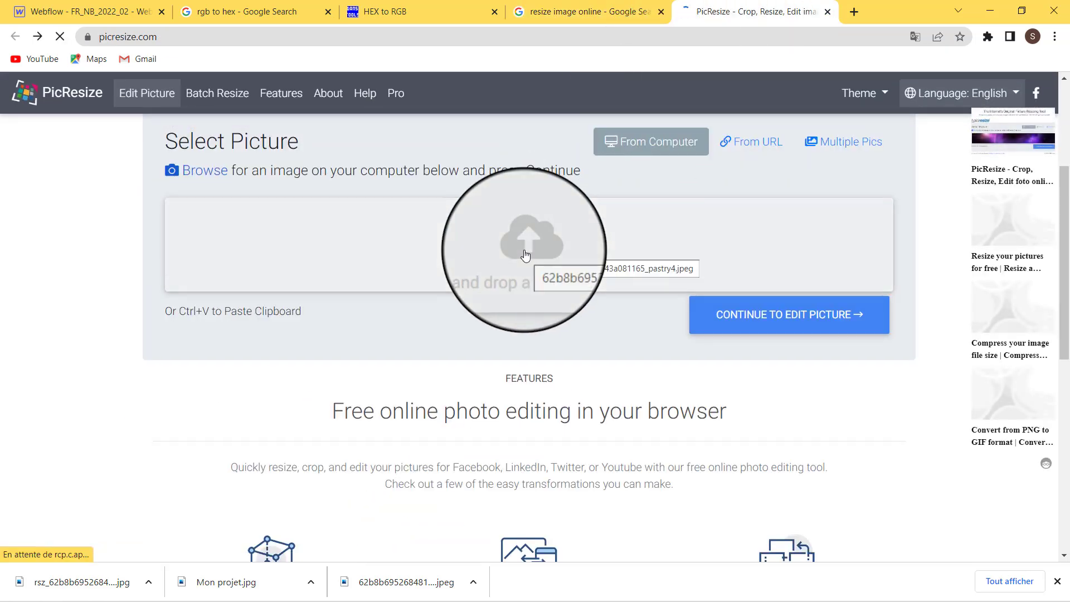
{"action": "left_click_drag", "start_coordinate": [525, 254], "coordinate": [525, 254]}
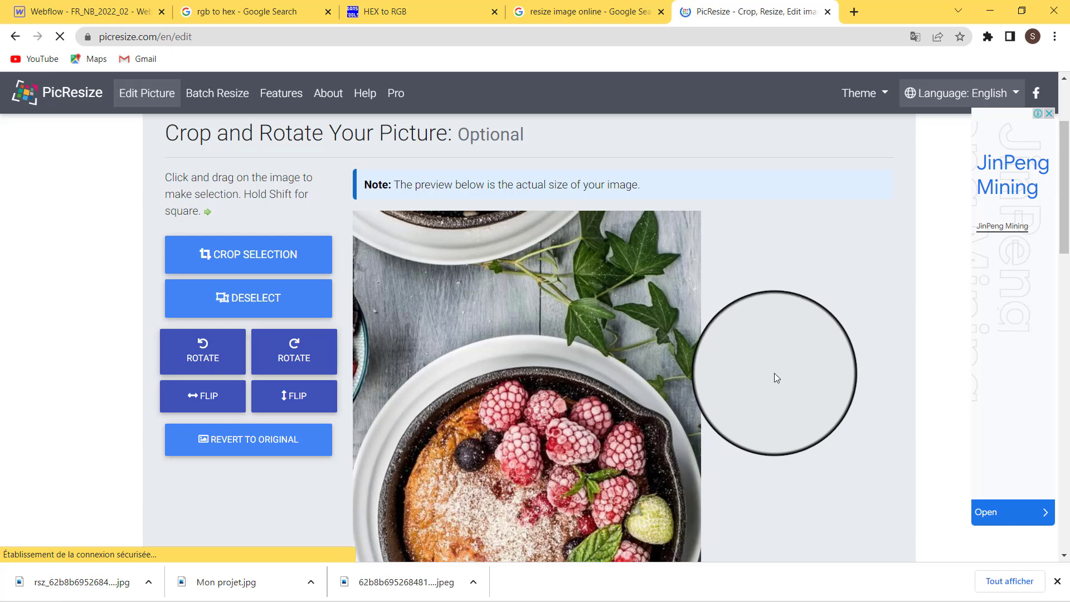
Choose a custom size for the uploaded picture and set its height to 750 pixels
{"action": "scroll", "coordinate": [775, 381], "scroll_direction": "down", "scroll_amount": 7}
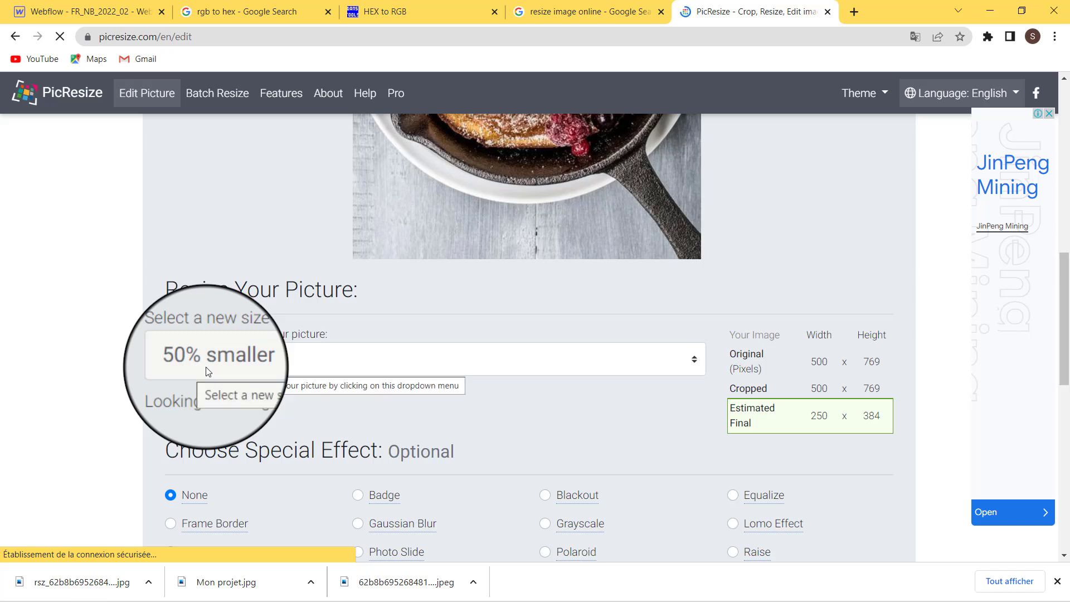
{"action": "left_click", "coordinate": [338, 366]}
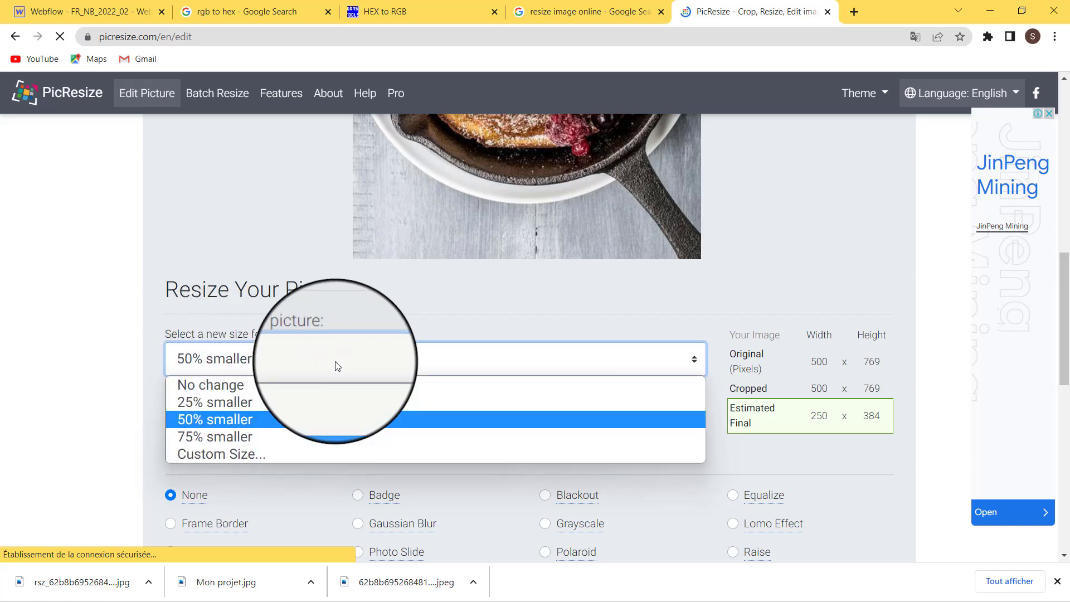
{"action": "left_click", "coordinate": [263, 454]}
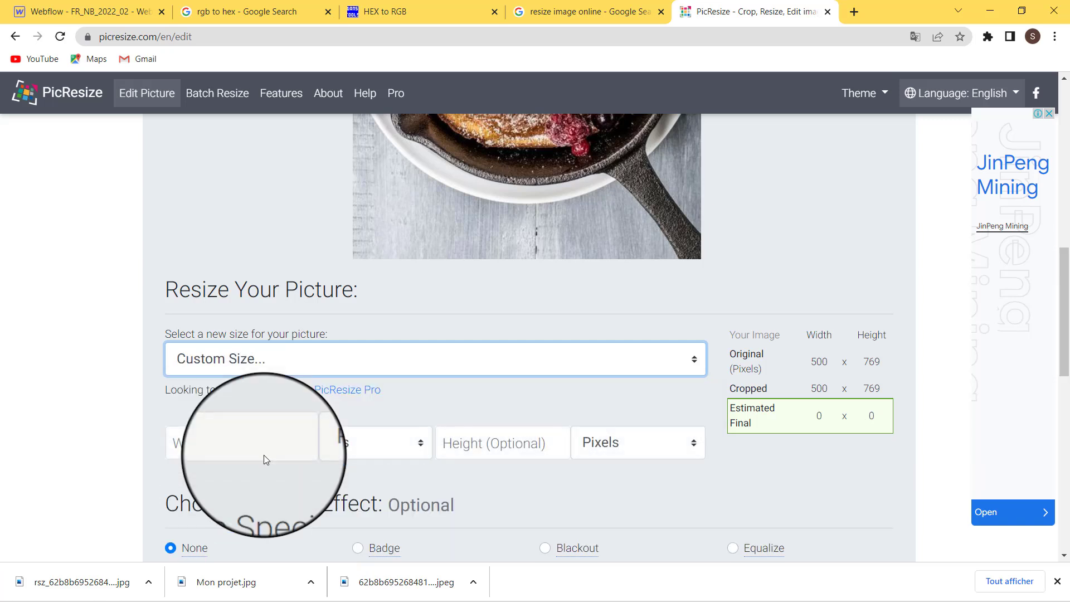
{"action": "left_click", "coordinate": [521, 444]}
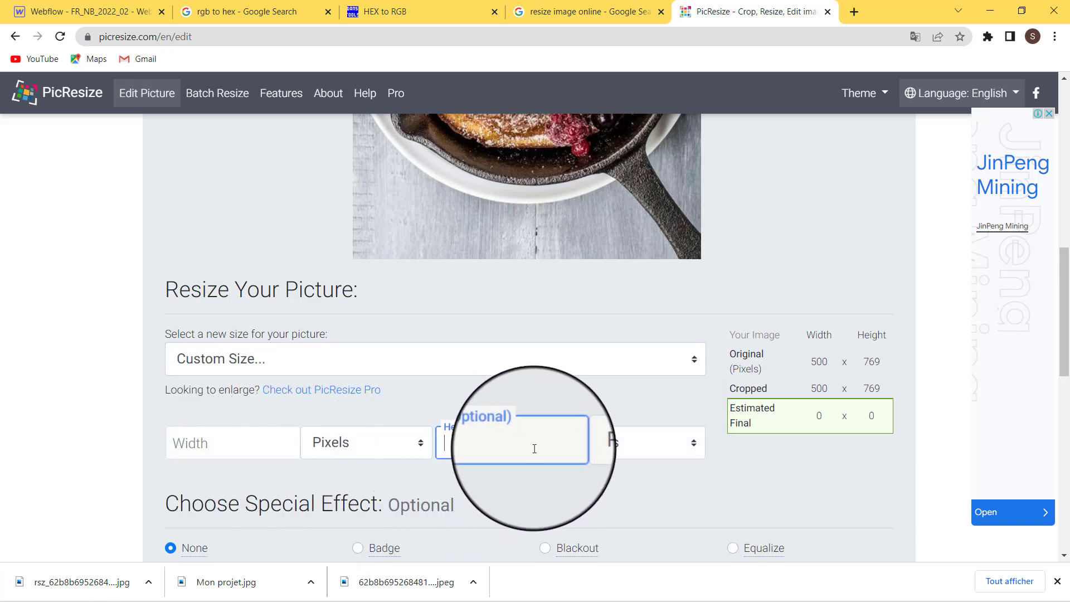
{"action": "type", "text": "75"}
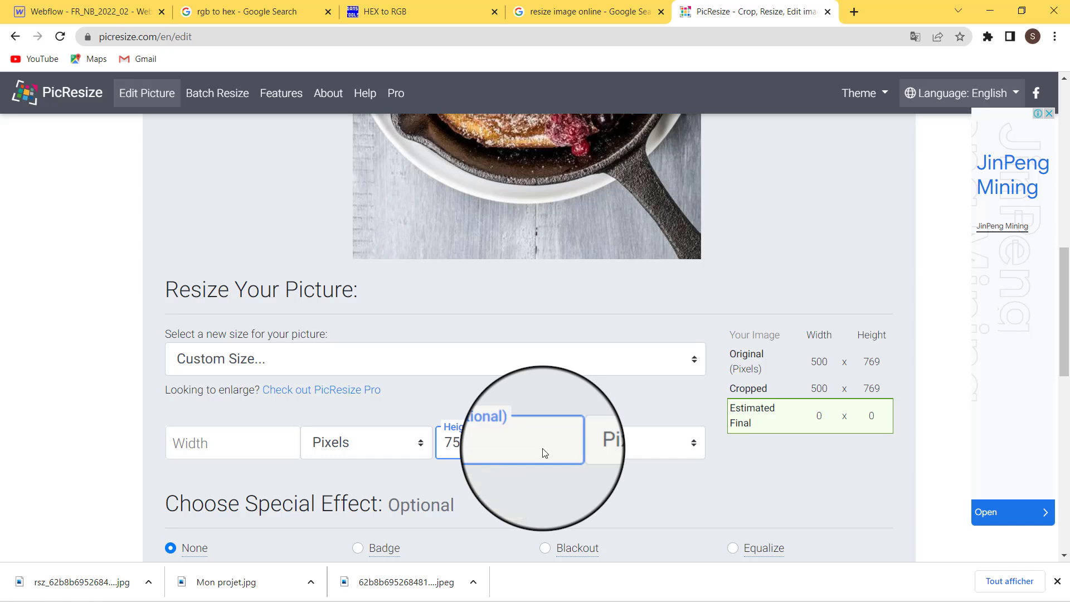
{"action": "type", "text": "0"}
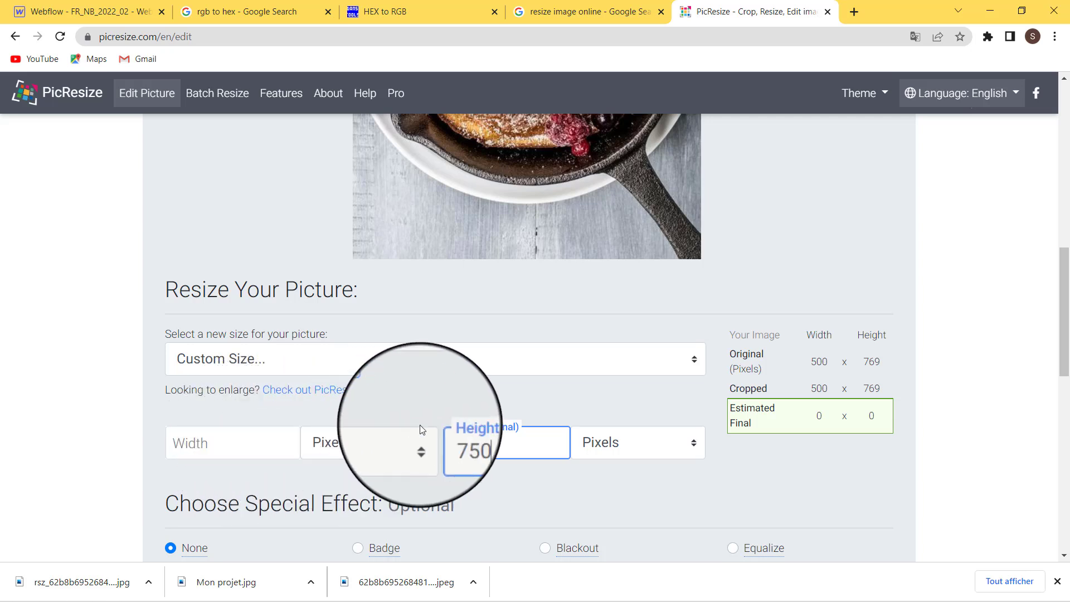
Check the estimated final width and height for the picture's new custom size
{"action": "scroll", "coordinate": [497, 419], "scroll_direction": "down", "scroll_amount": 3}
{"action": "left_click", "coordinate": [499, 423]}
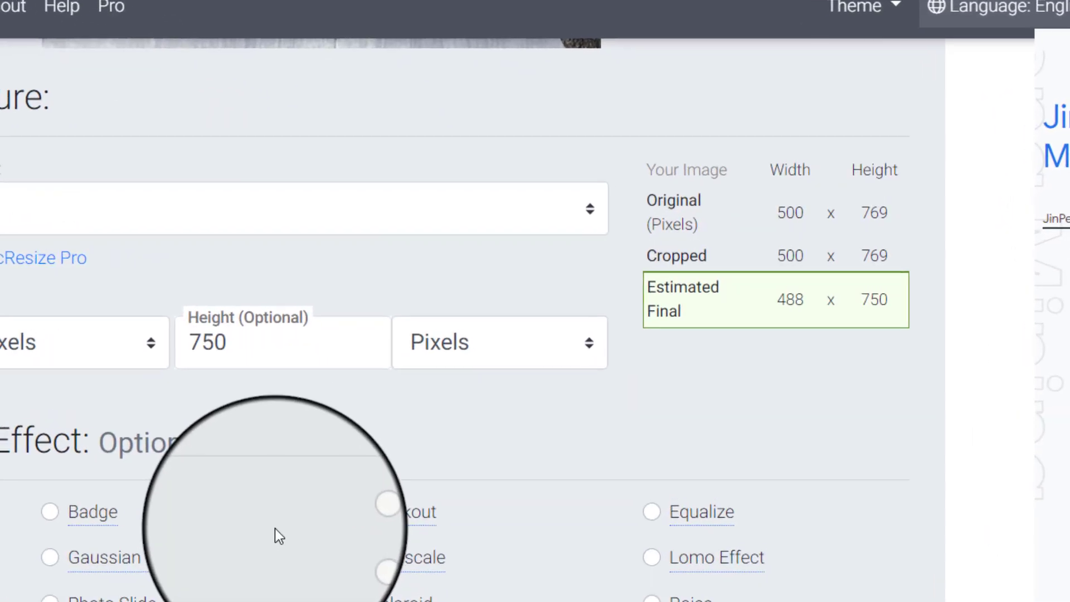
{"action": "left_click_drag", "start_coordinate": [864, 301], "coordinate": [888, 301]}
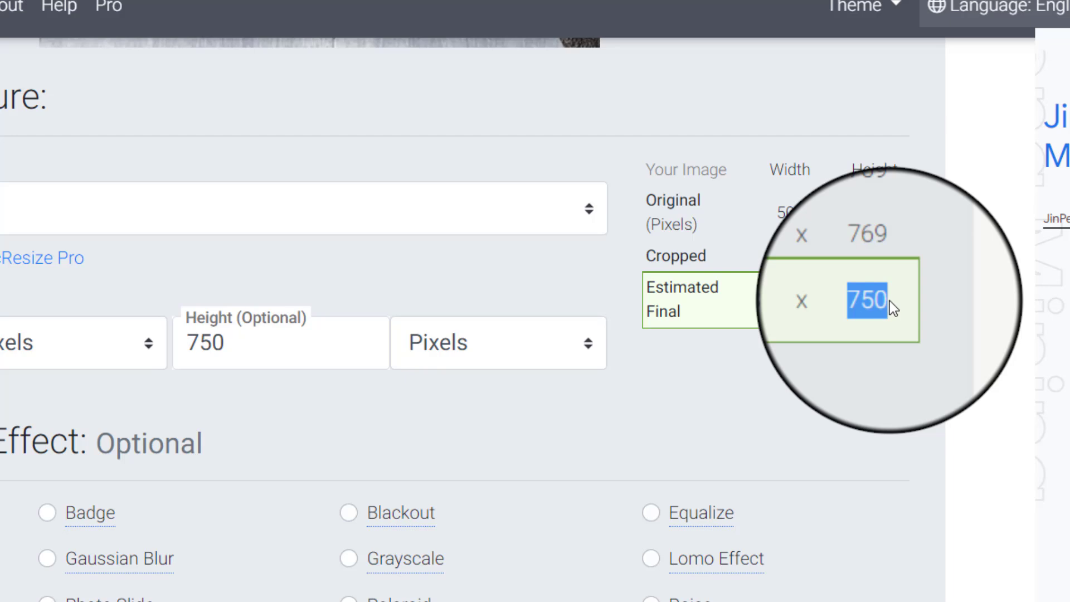
{"action": "left_click_drag", "start_coordinate": [777, 304], "coordinate": [818, 304]}
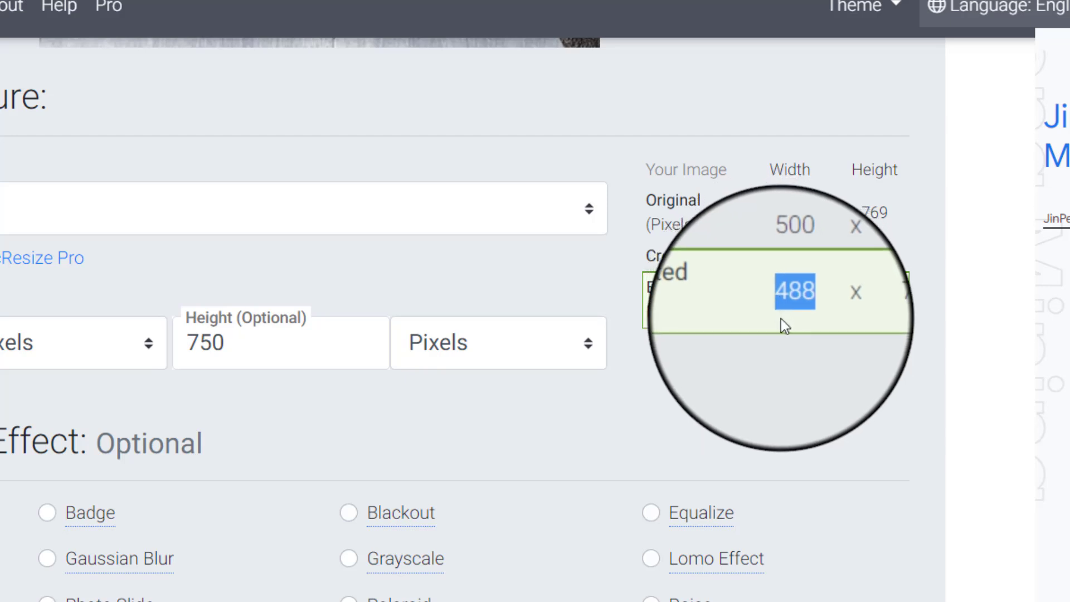
{"action": "left_click", "coordinate": [781, 319]}
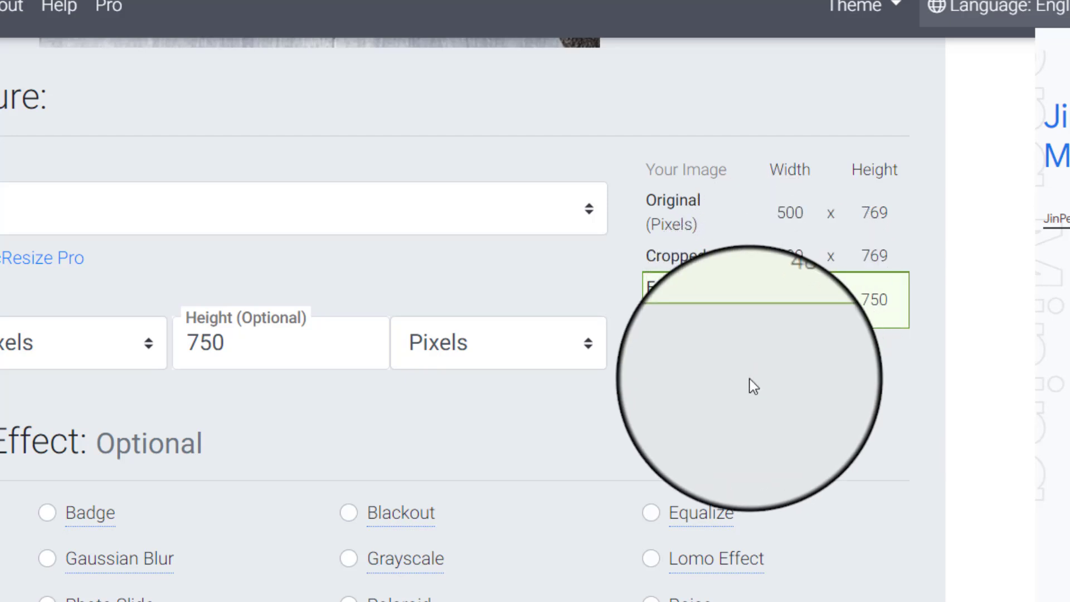
Resize the picture with the chosen settings and save the new file to disk
{"action": "scroll", "coordinate": [750, 379], "scroll_direction": "down", "scroll_amount": 5}
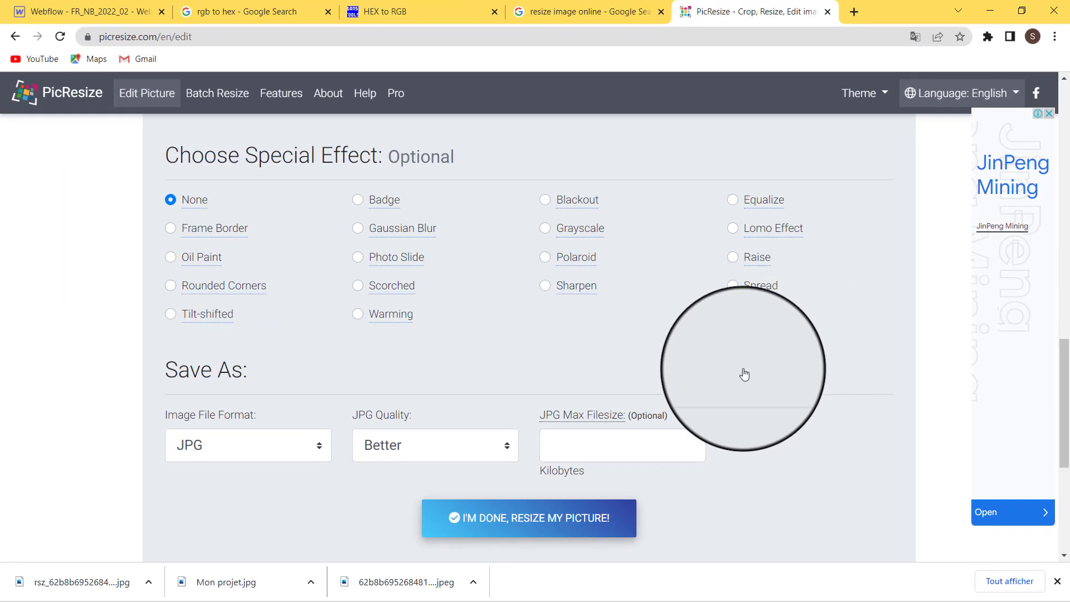
{"action": "left_click", "coordinate": [566, 524]}
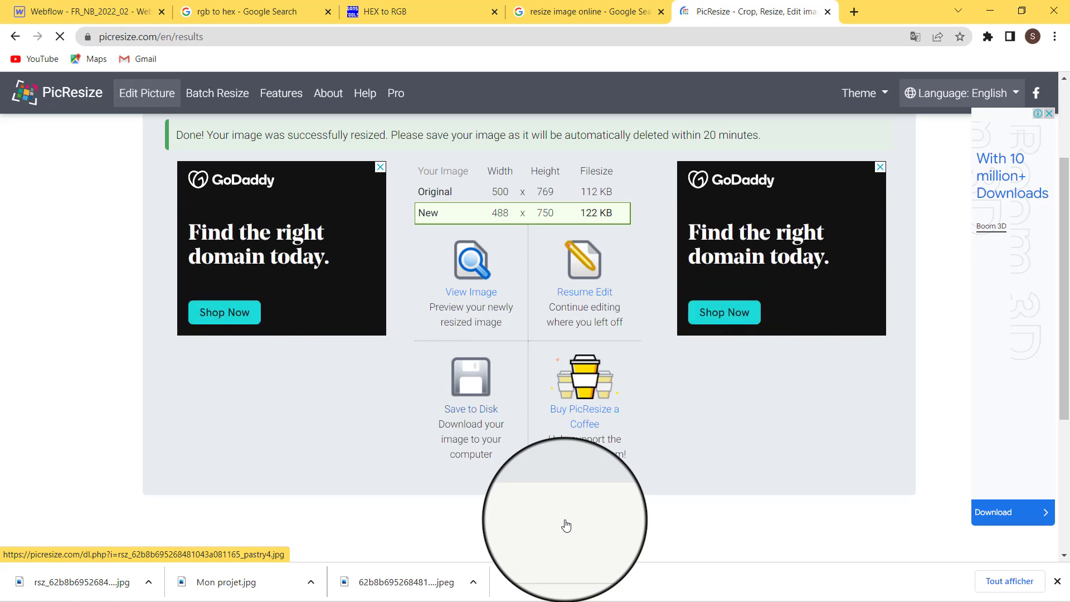
{"action": "left_click", "coordinate": [473, 384]}
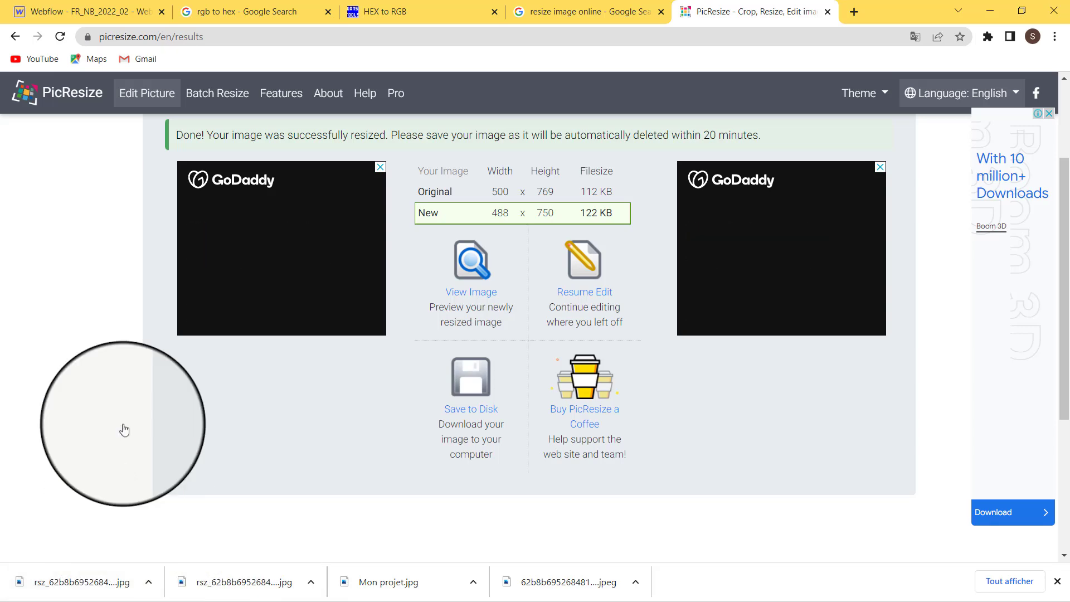
Switch back to Webflow and upload the resized pastry4 JPG from the Téléchargements folder to the site's assets
{"action": "left_click", "coordinate": [94, 8]}
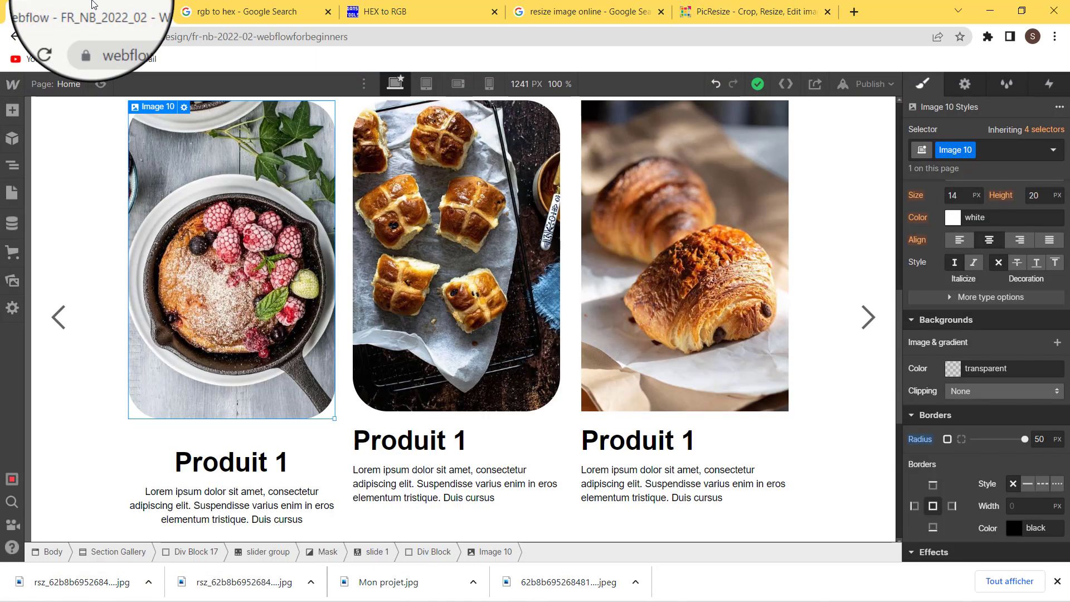
{"action": "left_click", "coordinate": [14, 281]}
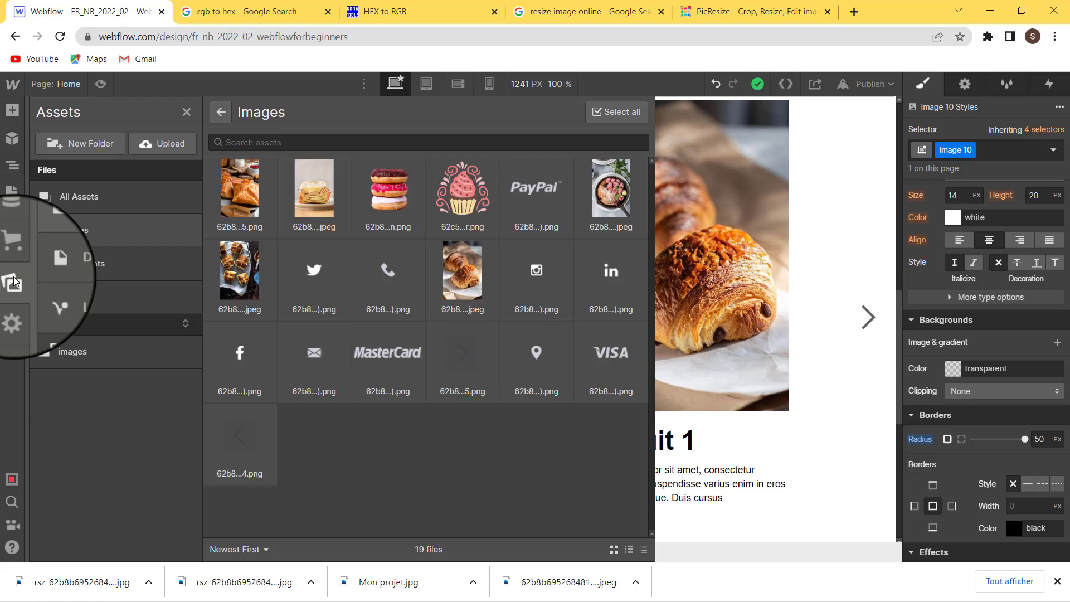
{"action": "left_click", "coordinate": [175, 145]}
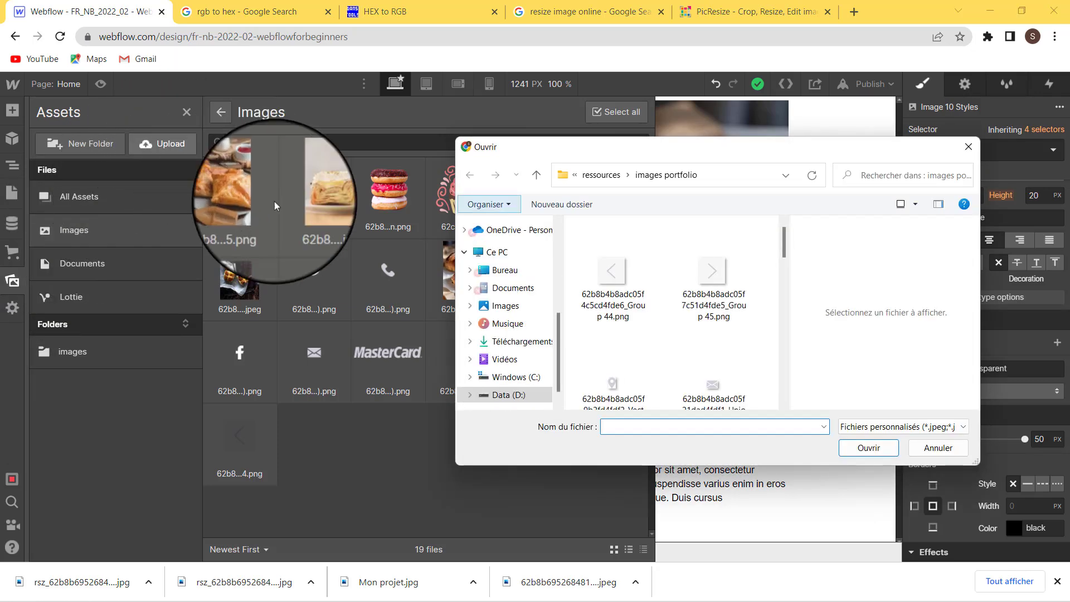
{"action": "left_click", "coordinate": [520, 341]}
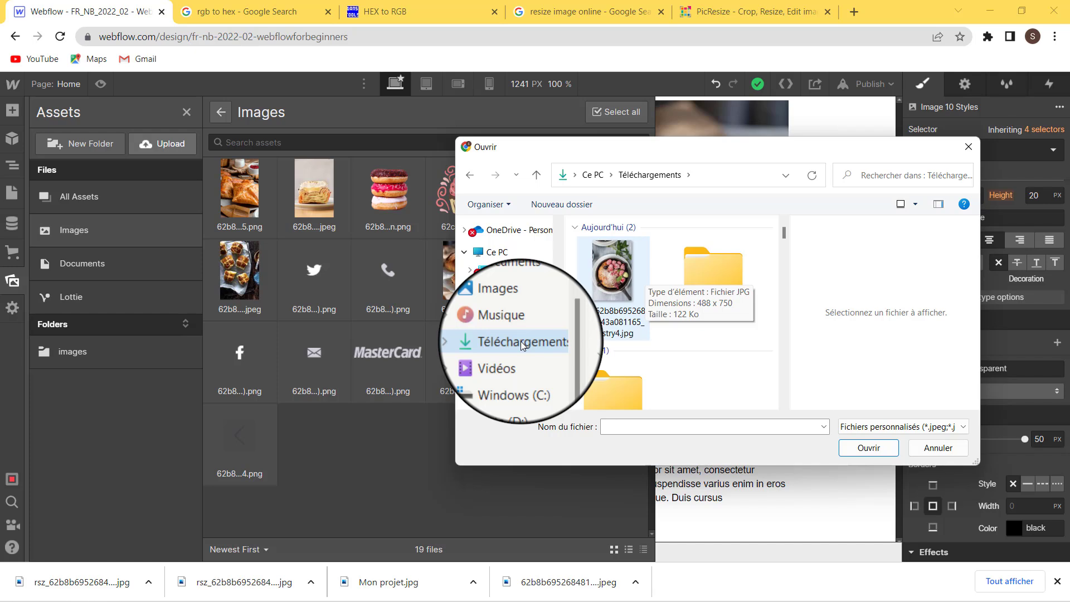
{"action": "left_click", "coordinate": [638, 278]}
{"action": "left_click", "coordinate": [868, 448]}
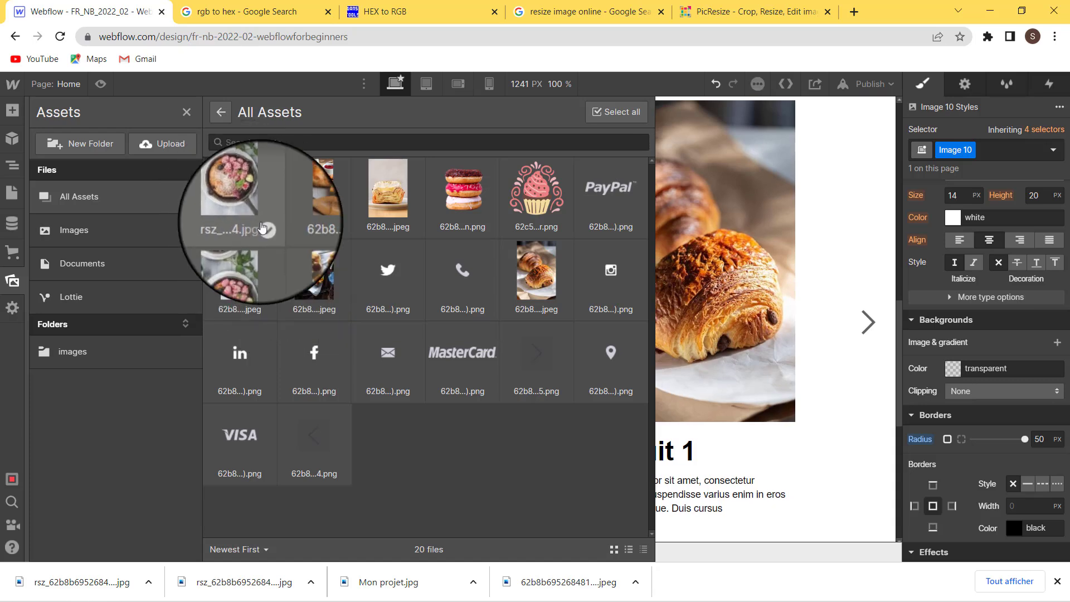
Replace the first gallery slider image with the newly uploaded resized pastry4 picture and compare it with its neighbours
{"action": "left_click", "coordinate": [266, 231]}
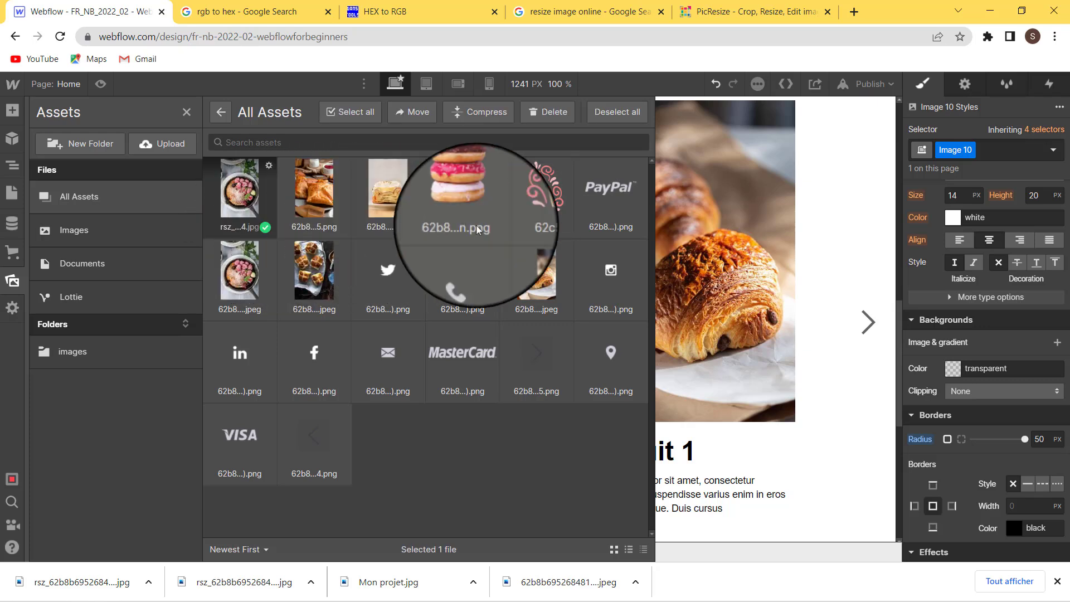
{"action": "left_click", "coordinate": [828, 226]}
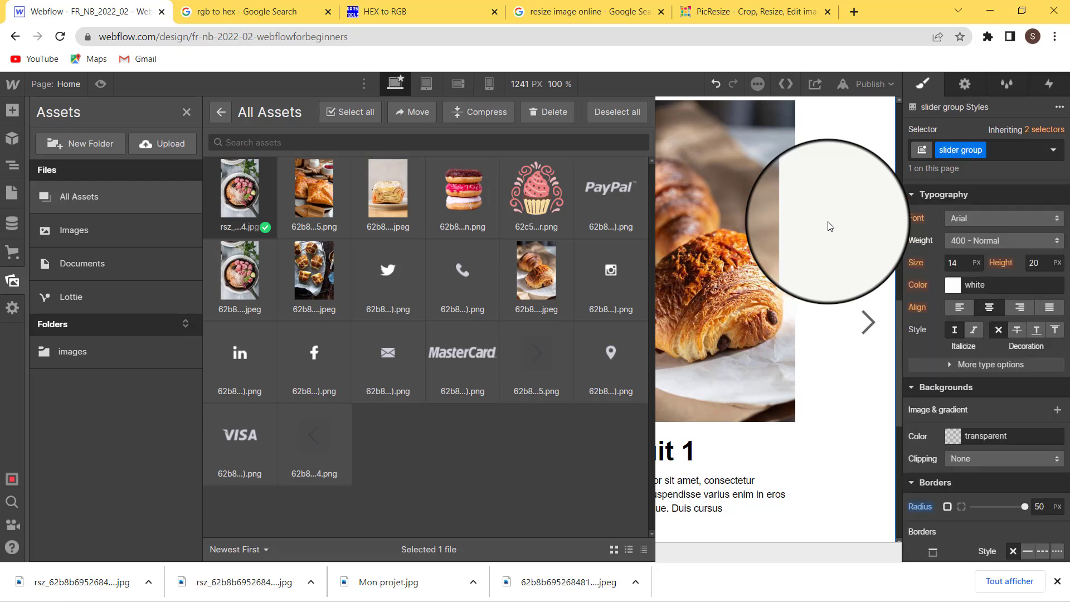
{"action": "scroll", "coordinate": [827, 226], "scroll_direction": "up", "scroll_amount": 3}
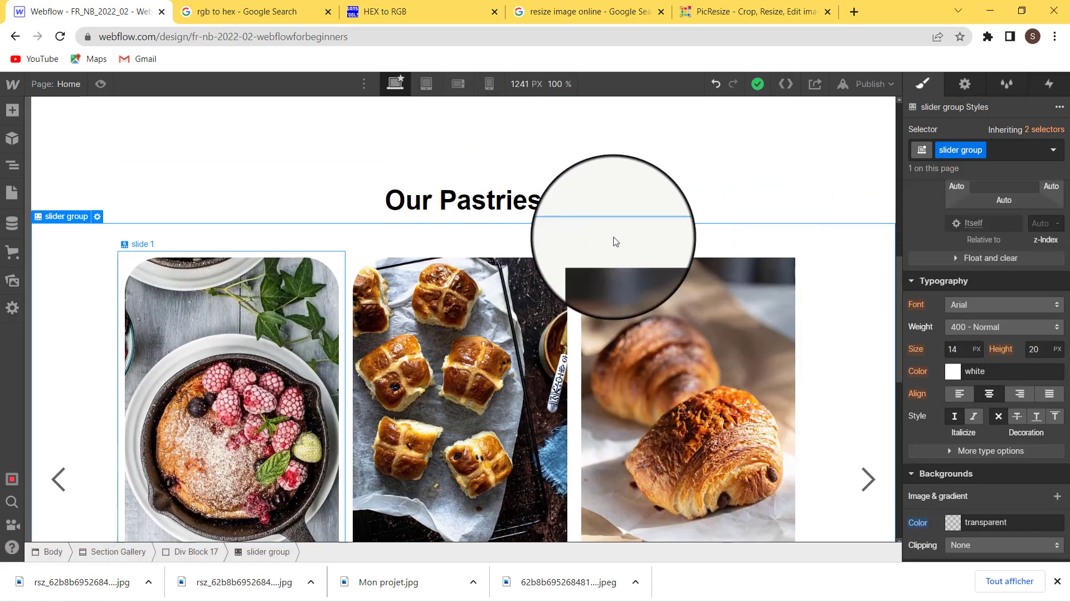
{"action": "left_click", "coordinate": [158, 270]}
{"action": "double_click", "coordinate": [158, 273]}
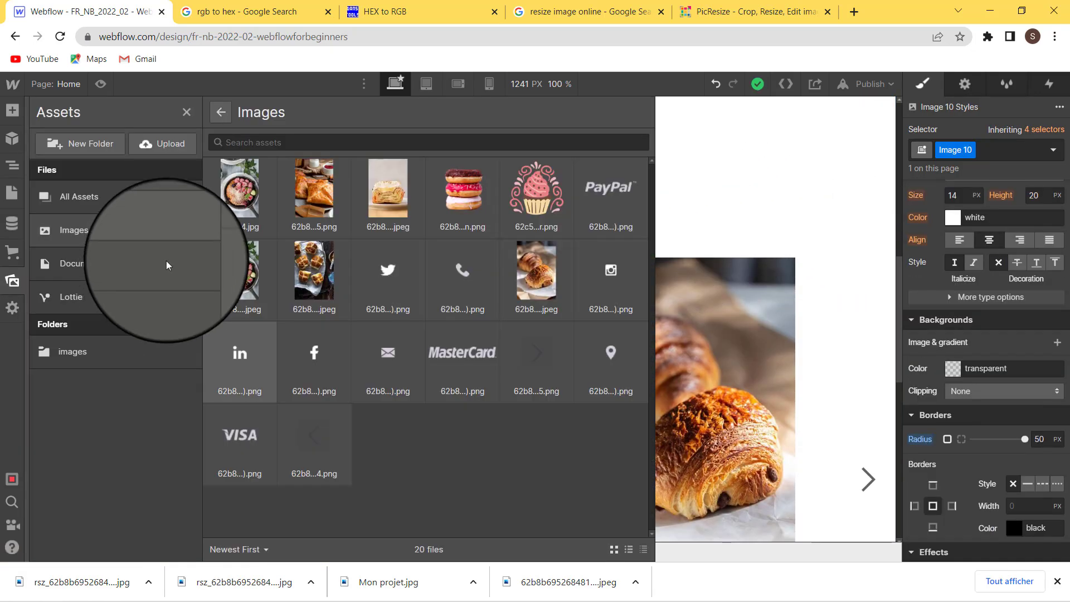
{"action": "left_click", "coordinate": [234, 190]}
{"action": "left_click", "coordinate": [236, 194]}
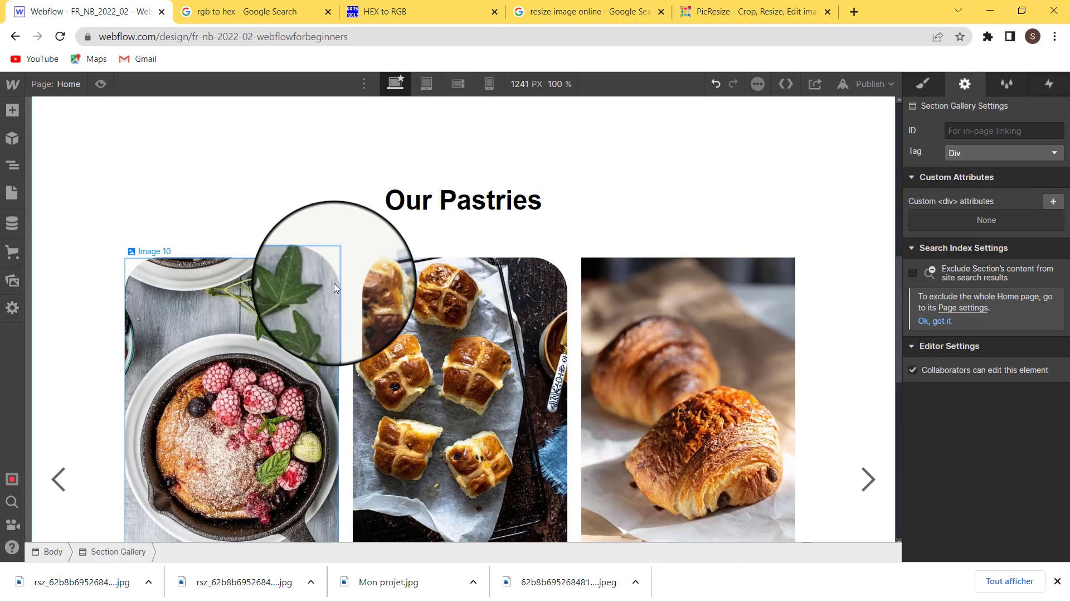
{"action": "scroll", "coordinate": [334, 283], "scroll_direction": "down", "scroll_amount": 5}
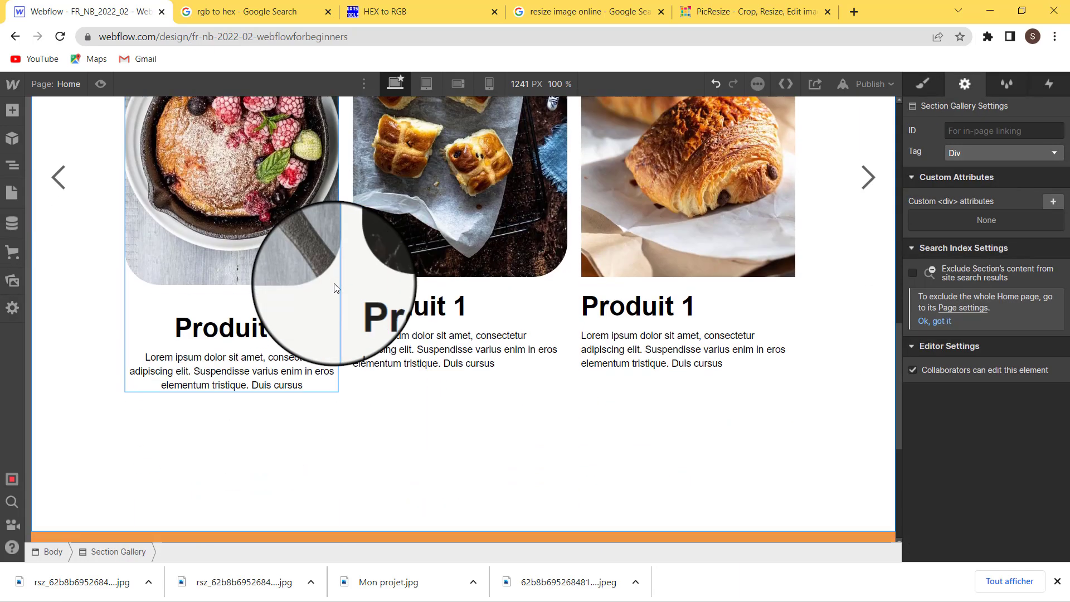
{"action": "left_click", "coordinate": [430, 413]}
{"action": "scroll", "coordinate": [430, 412], "scroll_direction": "up", "scroll_amount": 3}
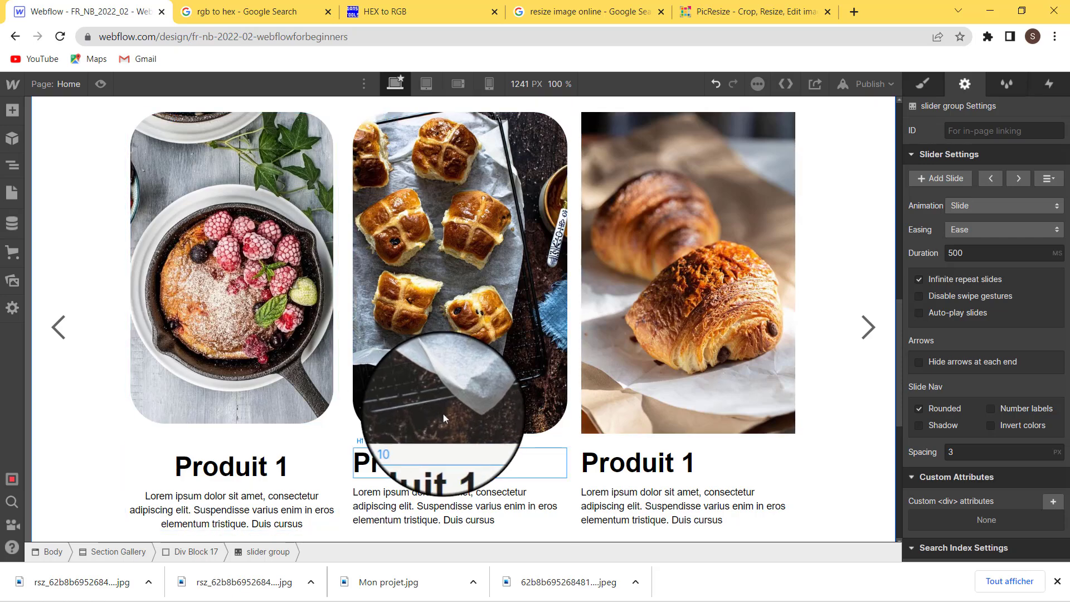
Compare the page's orange contact footer with the one in the site_web.docx mockup in Word, and return to Webflow
{"action": "scroll", "coordinate": [440, 412], "scroll_direction": "down", "scroll_amount": 7}
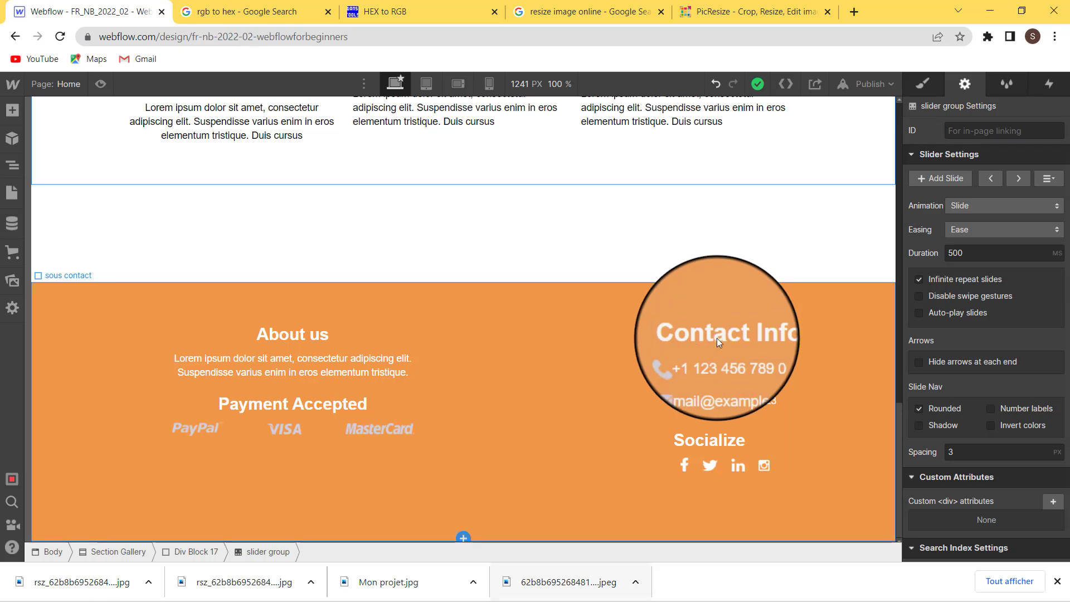
{"action": "left_click", "coordinate": [643, 586]}
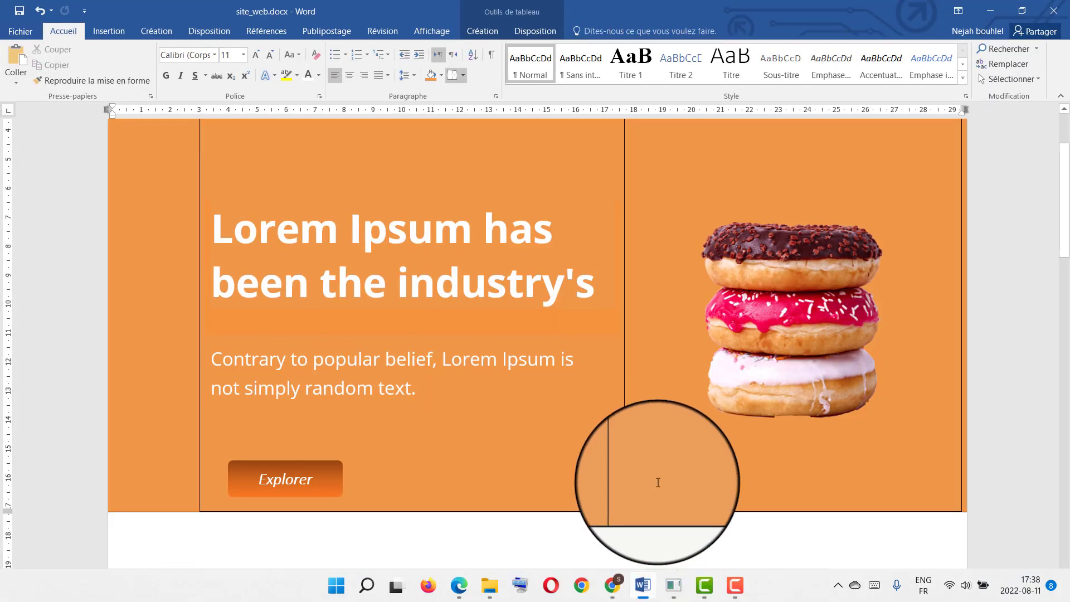
{"action": "scroll", "coordinate": [665, 433], "scroll_direction": "down", "scroll_amount": 20}
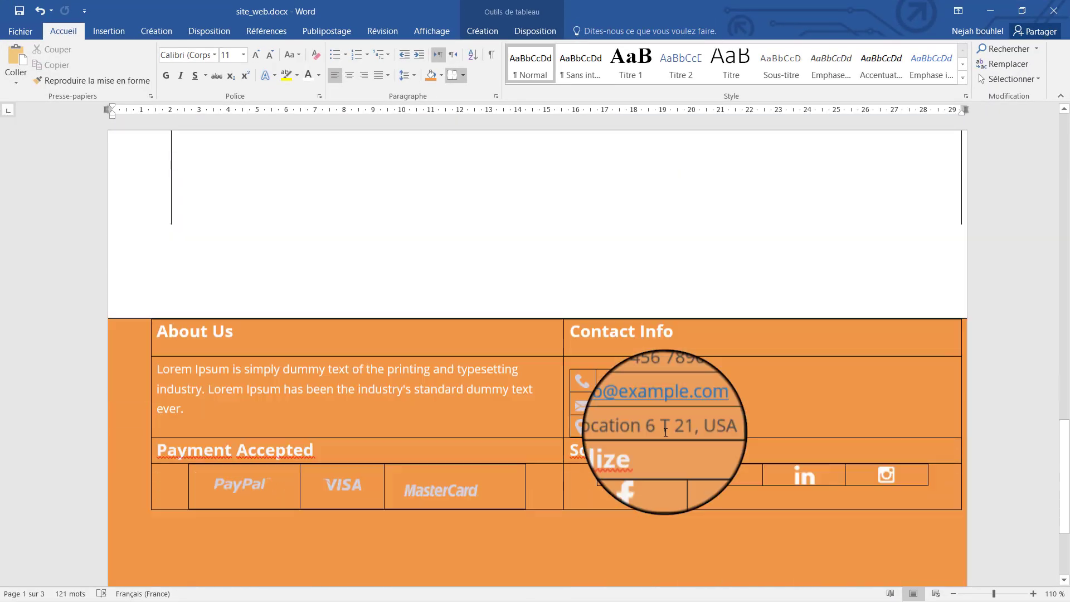
{"action": "scroll", "coordinate": [665, 432], "scroll_direction": "up", "scroll_amount": 1}
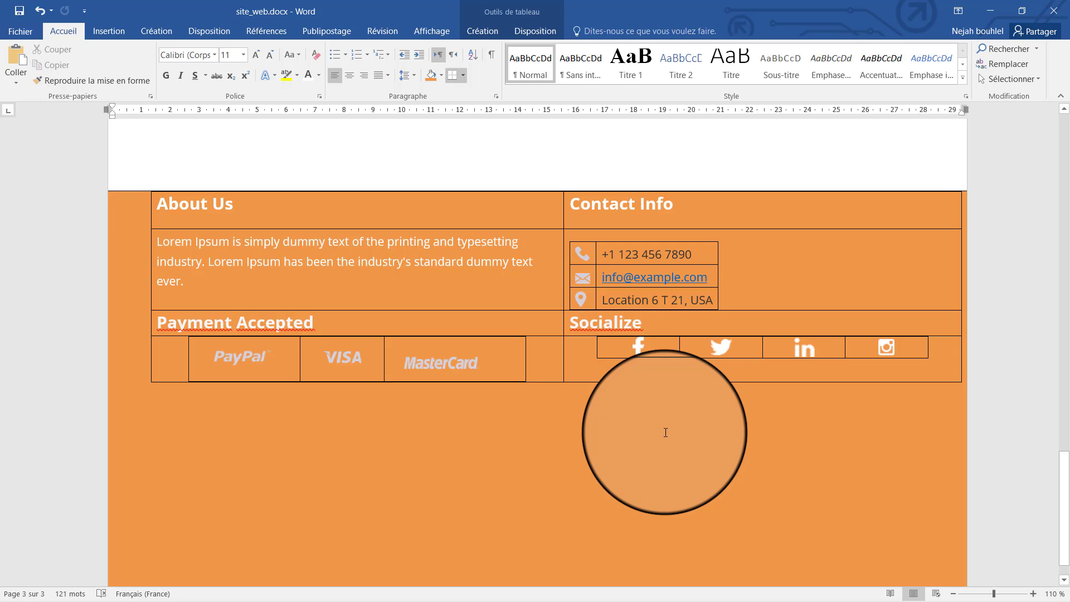
{"action": "left_click", "coordinate": [612, 586]}
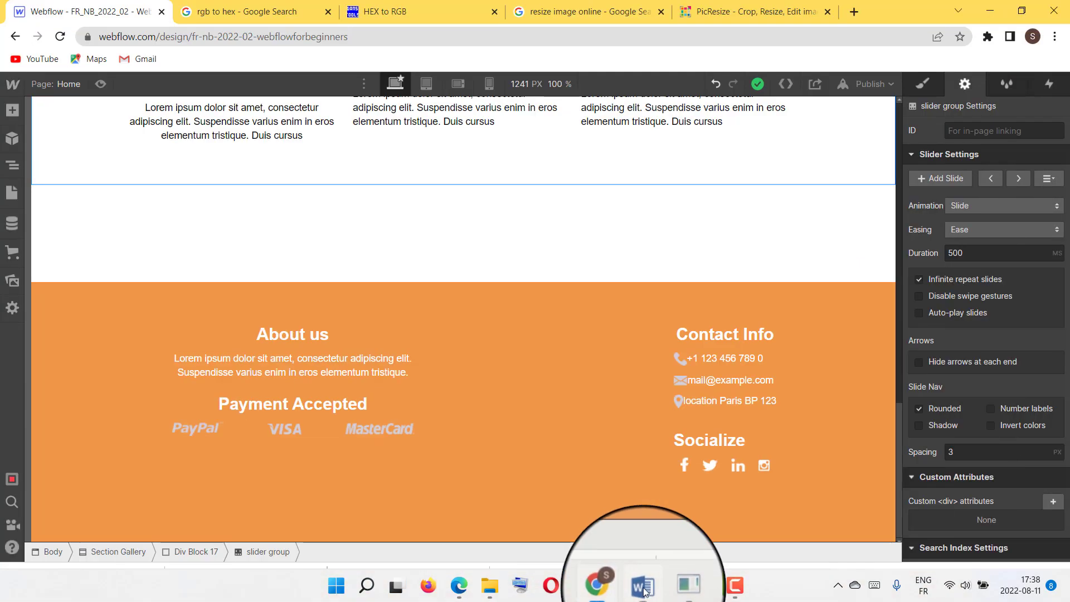
Set the width of the footer's Contact-info block to 50%
{"action": "left_click", "coordinate": [690, 313]}
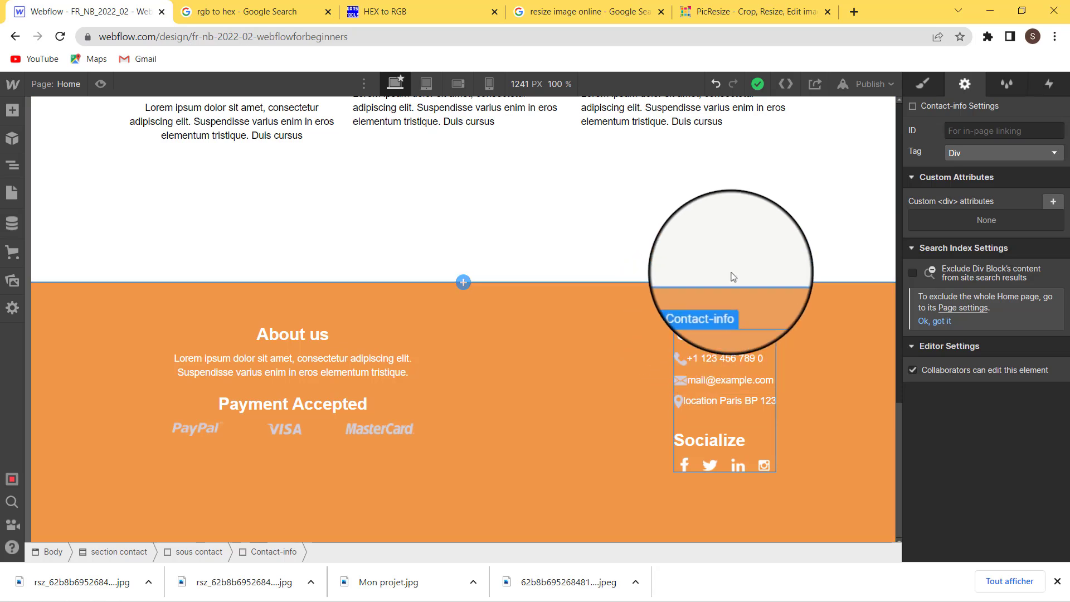
{"action": "left_click", "coordinate": [921, 84]}
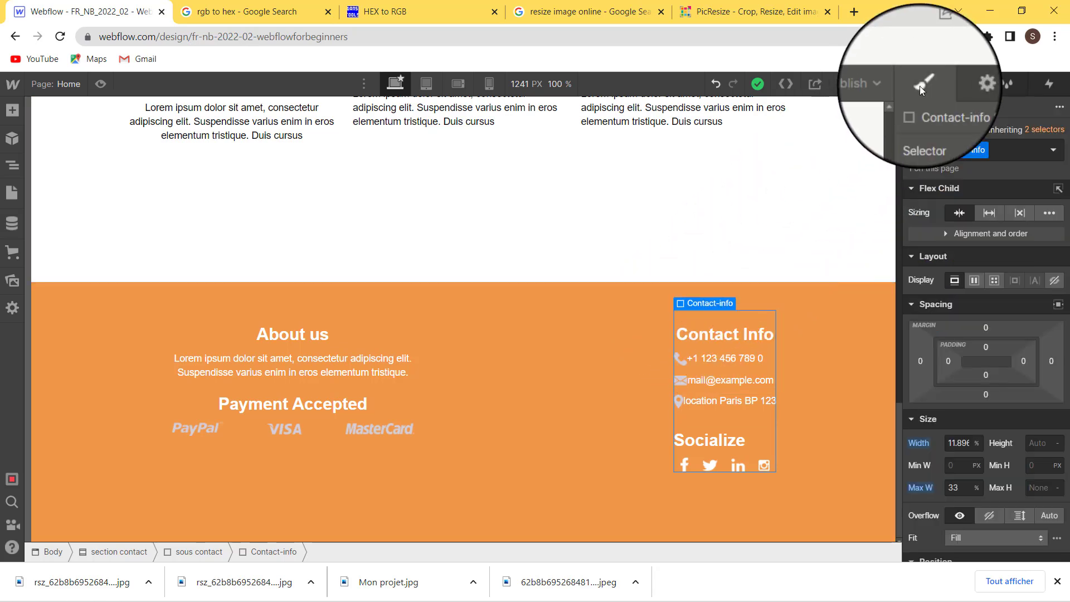
{"action": "left_click", "coordinate": [966, 444]}
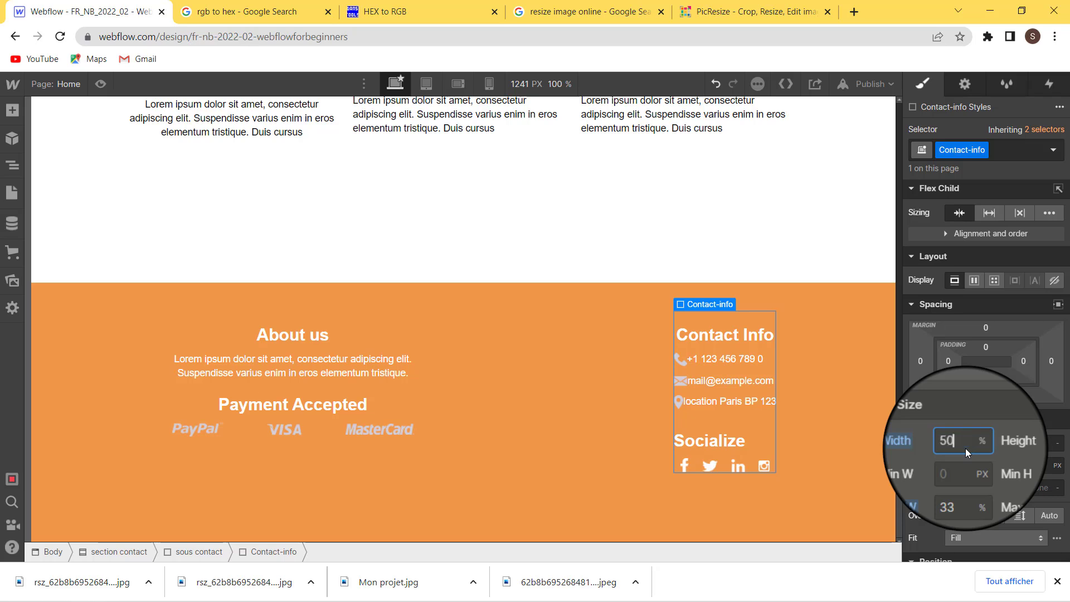
{"action": "type", "text": "50"}
{"action": "key", "text": "Return"}
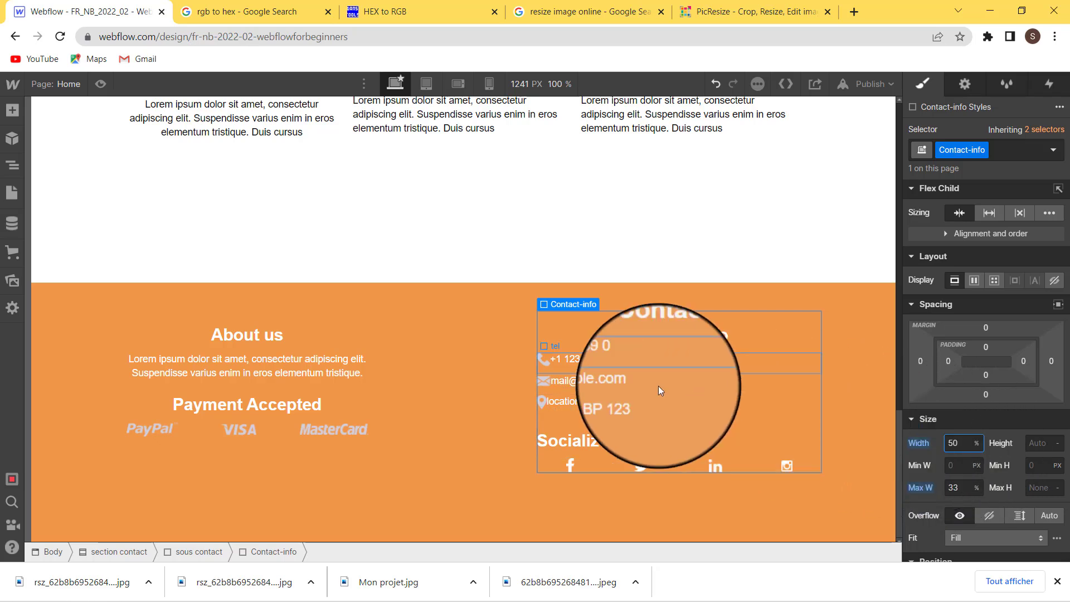
{"action": "left_click", "coordinate": [458, 349]}
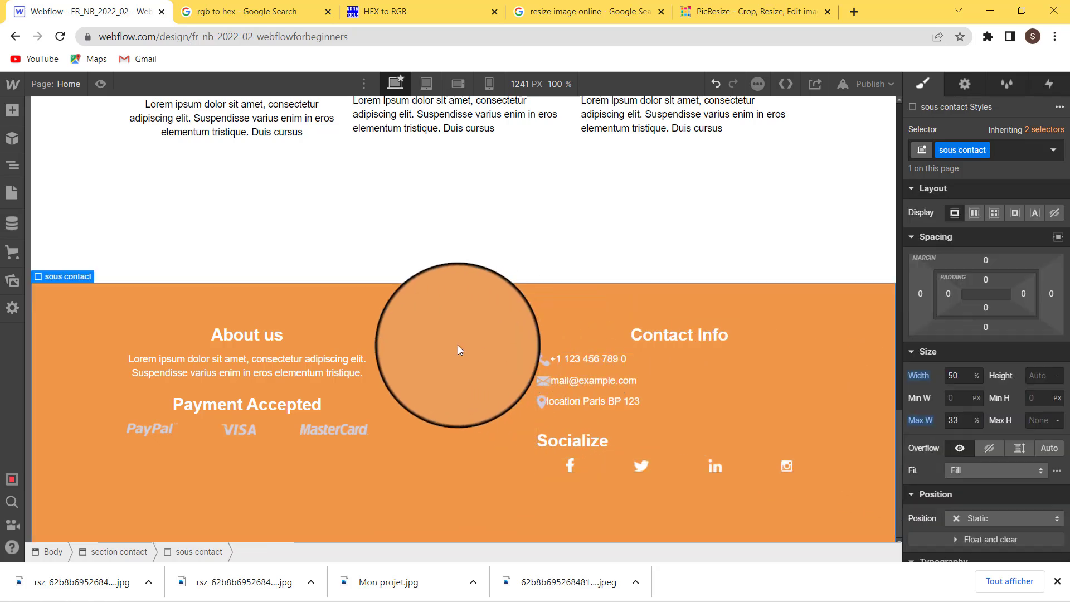
Give the footer's block-info div, which holds the contact details and social icons, a left padding of 40 px
{"action": "left_click", "coordinate": [590, 358]}
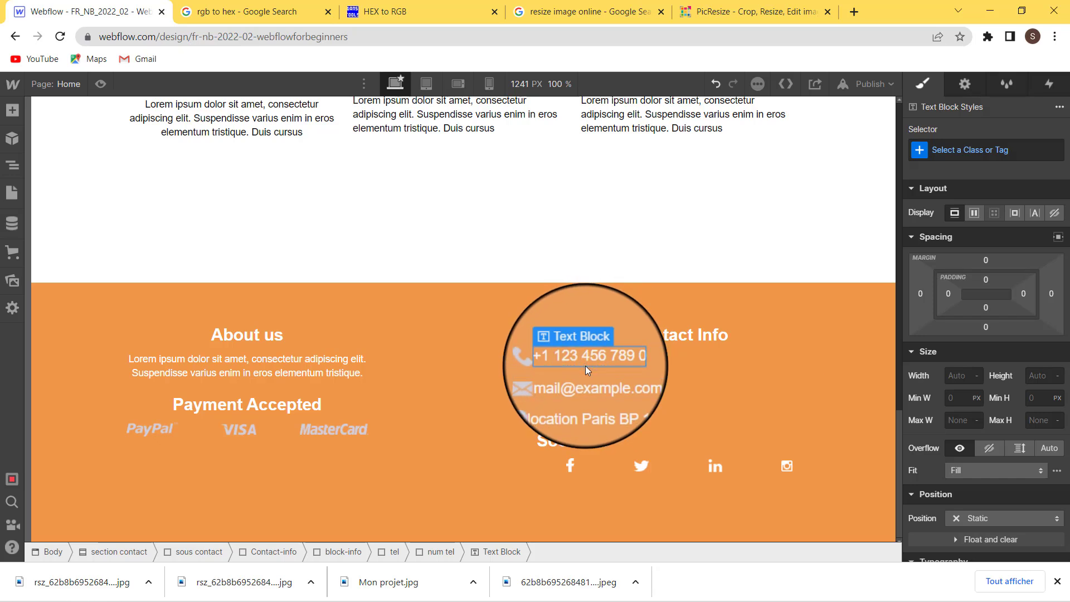
{"action": "mouse_move", "coordinate": [578, 350]}
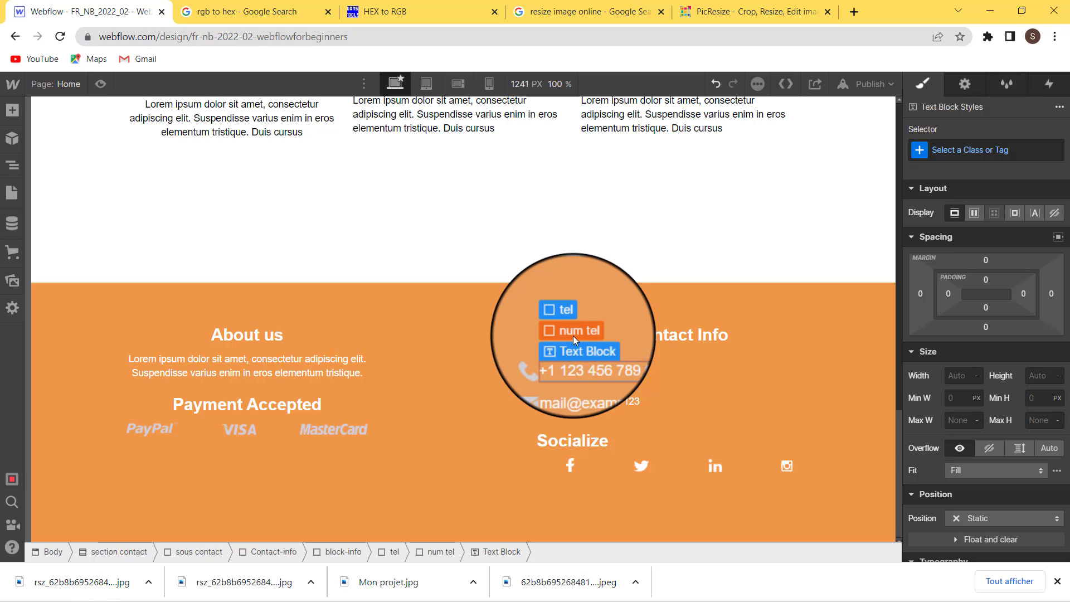
{"action": "left_click", "coordinate": [573, 336]}
{"action": "mouse_move", "coordinate": [567, 350]}
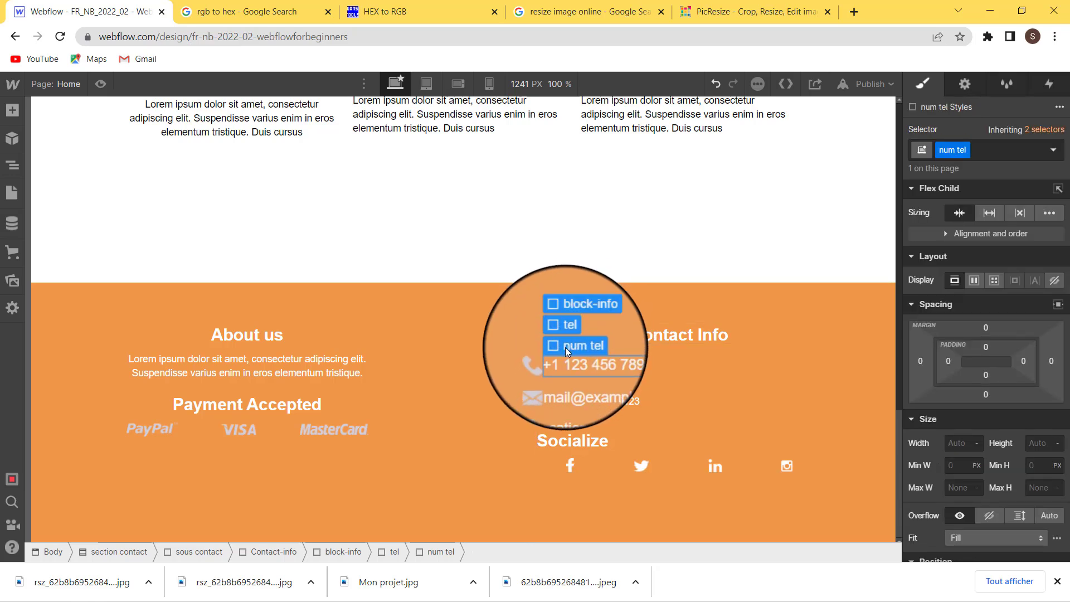
{"action": "left_click", "coordinate": [566, 319]}
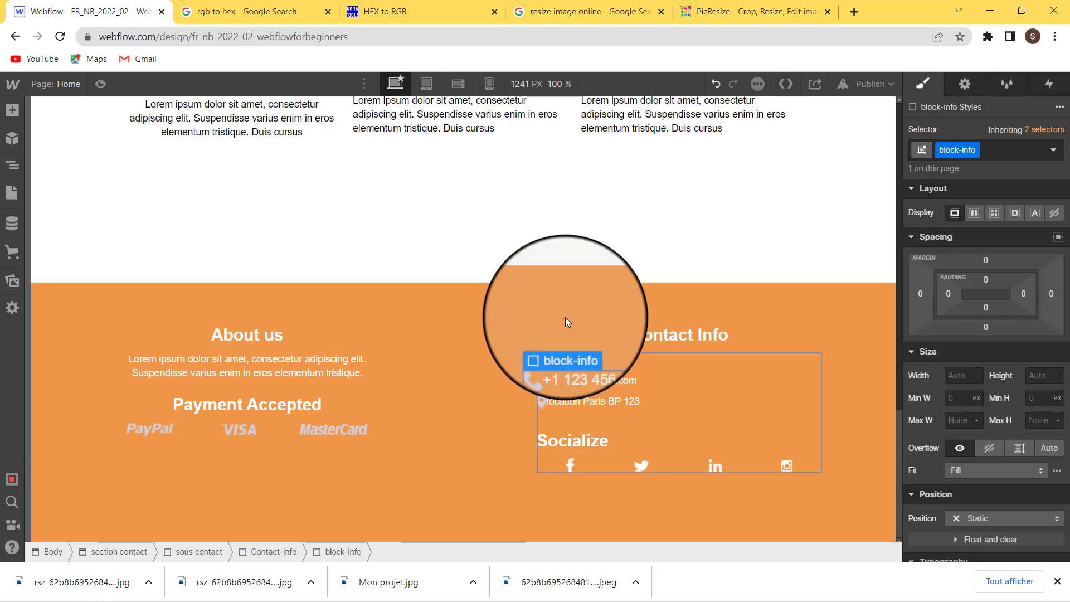
{"action": "left_click", "coordinate": [946, 295]}
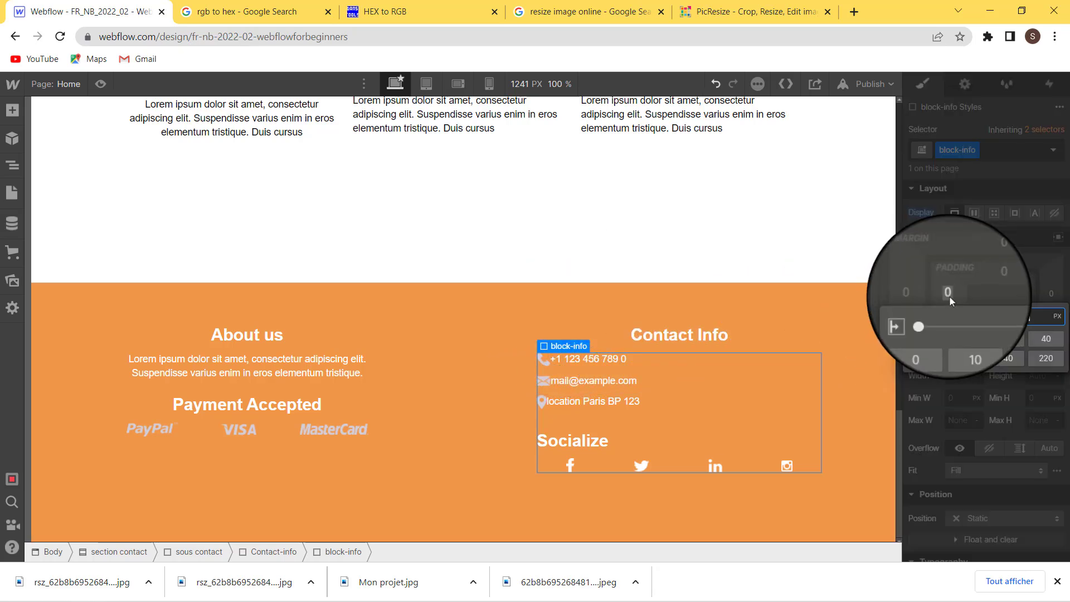
{"action": "left_click", "coordinate": [1005, 337]}
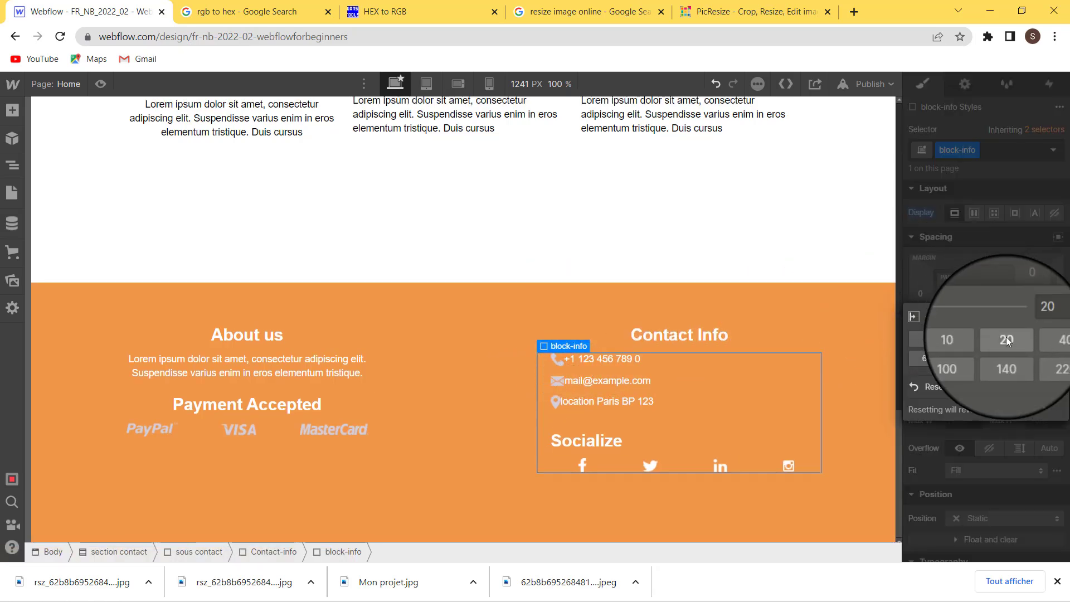
{"action": "left_click", "coordinate": [1038, 339]}
{"action": "left_click", "coordinate": [864, 313]}
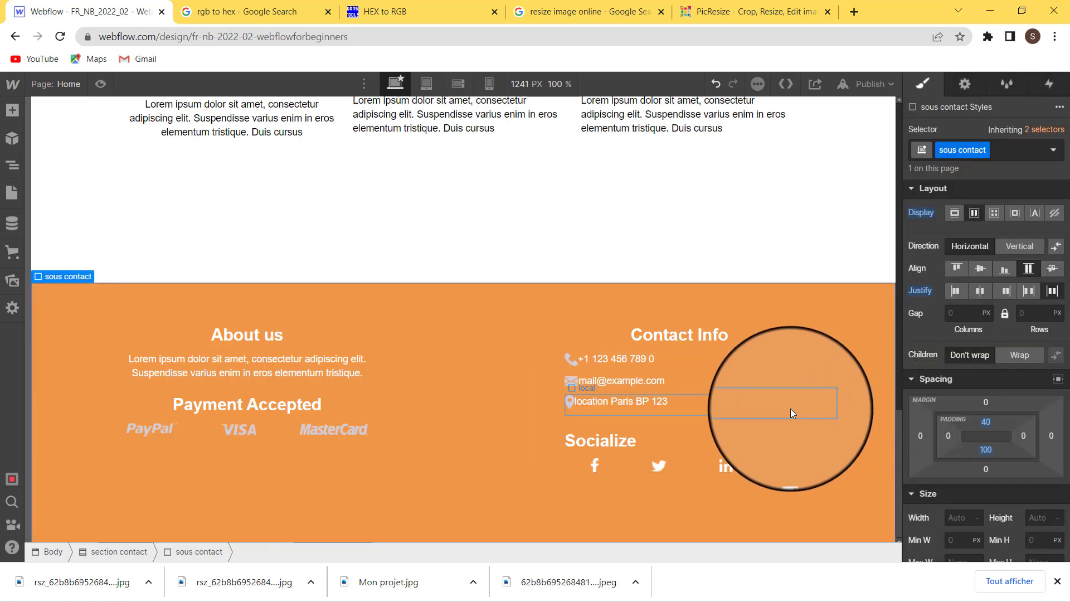
{"action": "scroll", "coordinate": [790, 409], "scroll_direction": "up", "scroll_amount": 15}
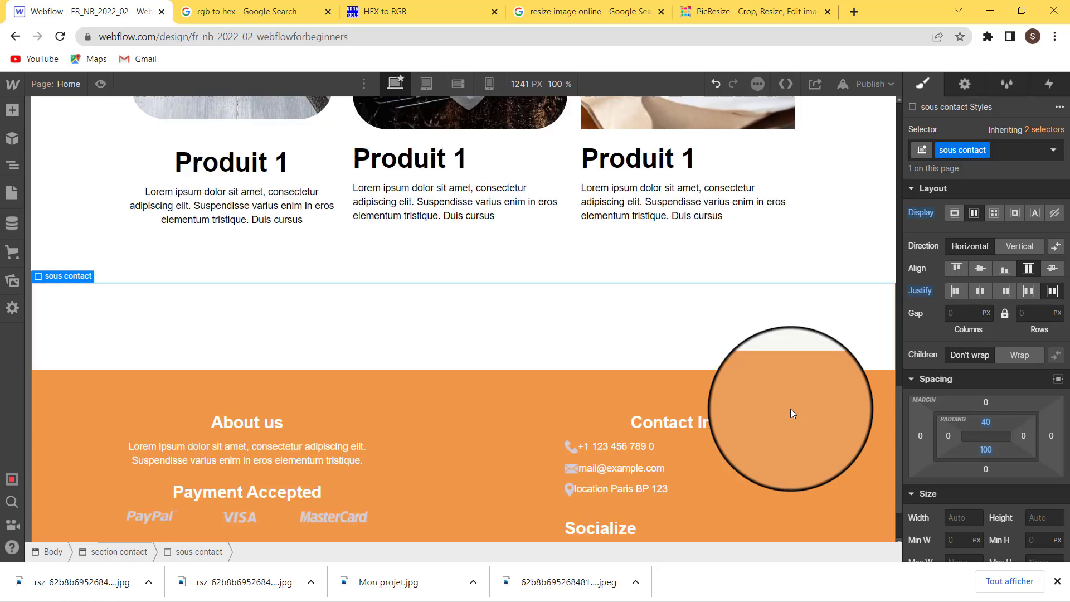